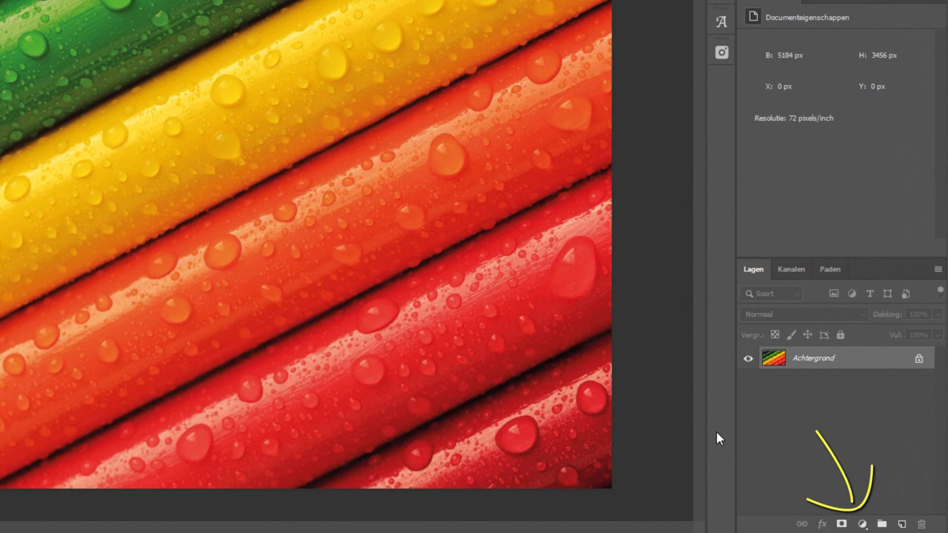
Step: Add a Kleurtoon/verzadiging 1 adjustment layer above Achtergrond, then select the Achtergrond layer
click(863, 525)
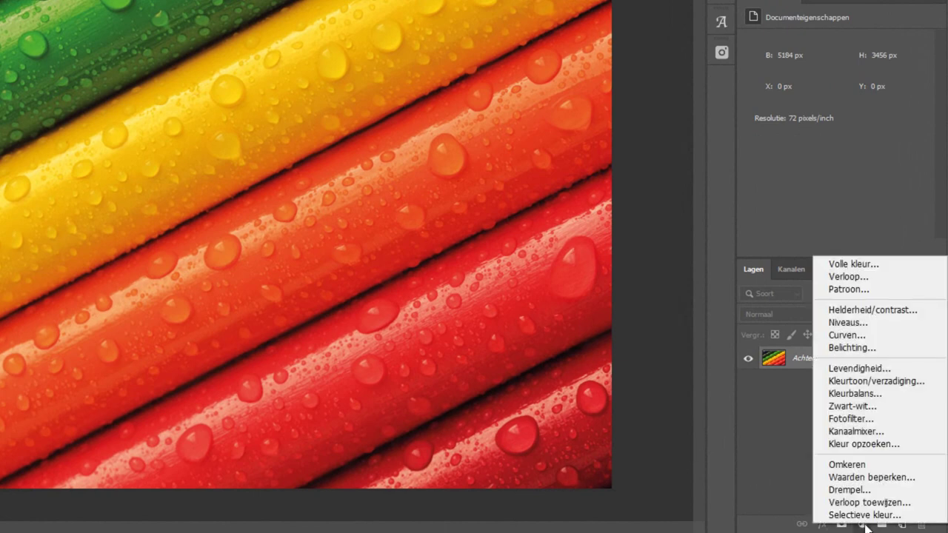
click(879, 382)
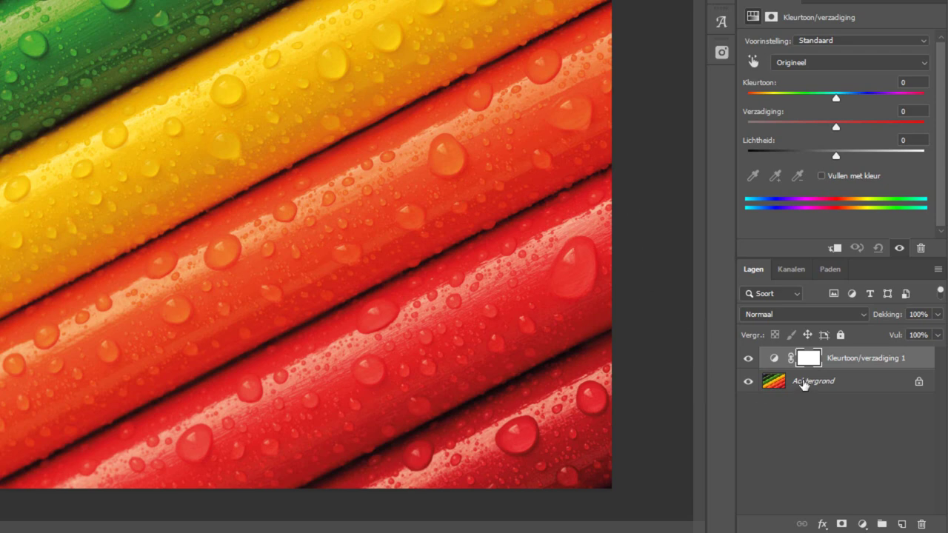
click(803, 384)
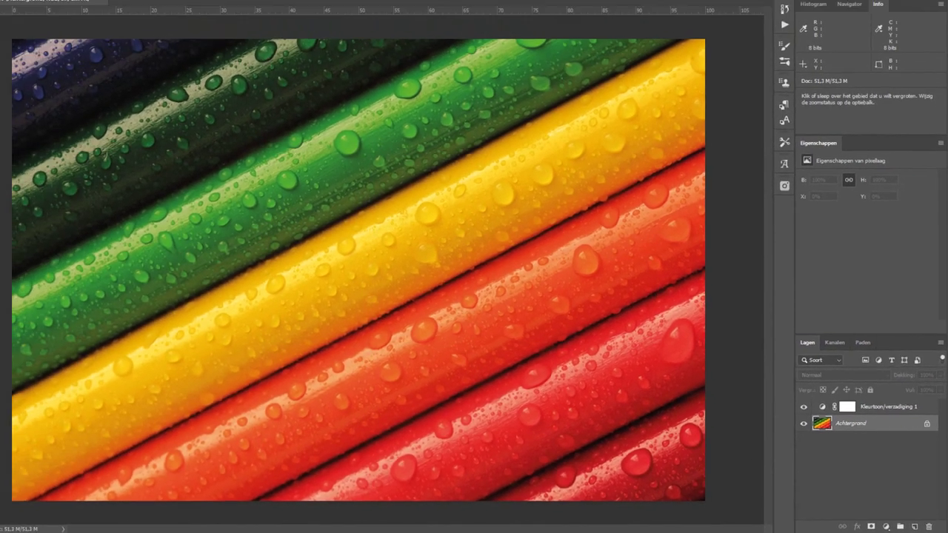
click(94, 7)
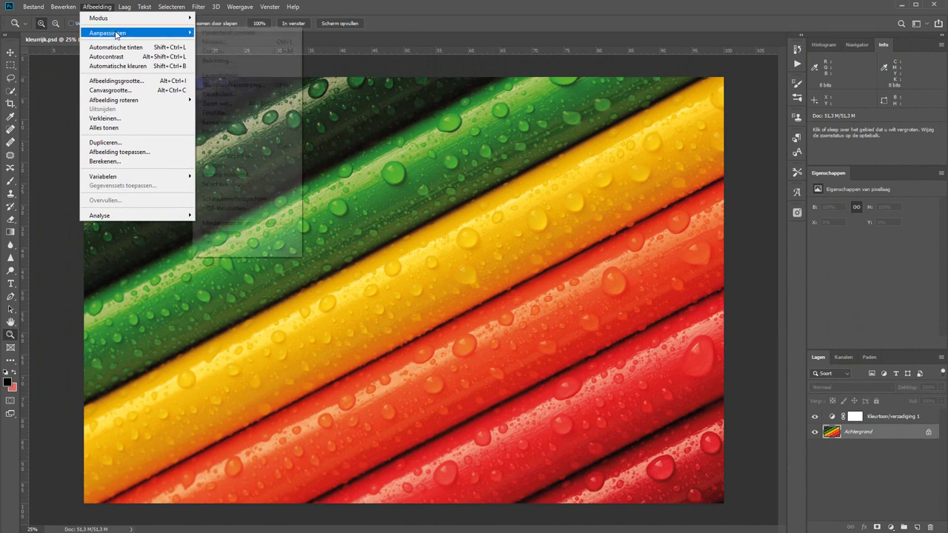
mouse_move(108, 33)
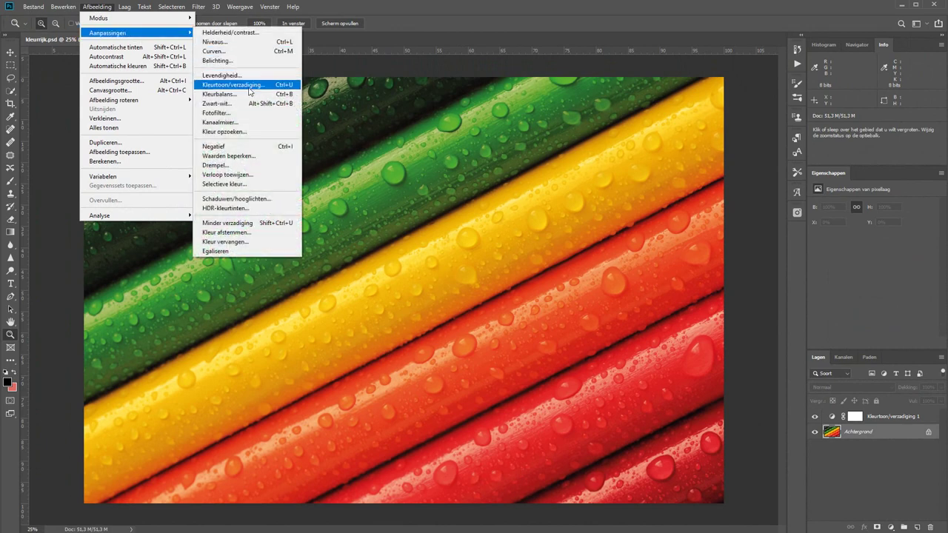
click(248, 86)
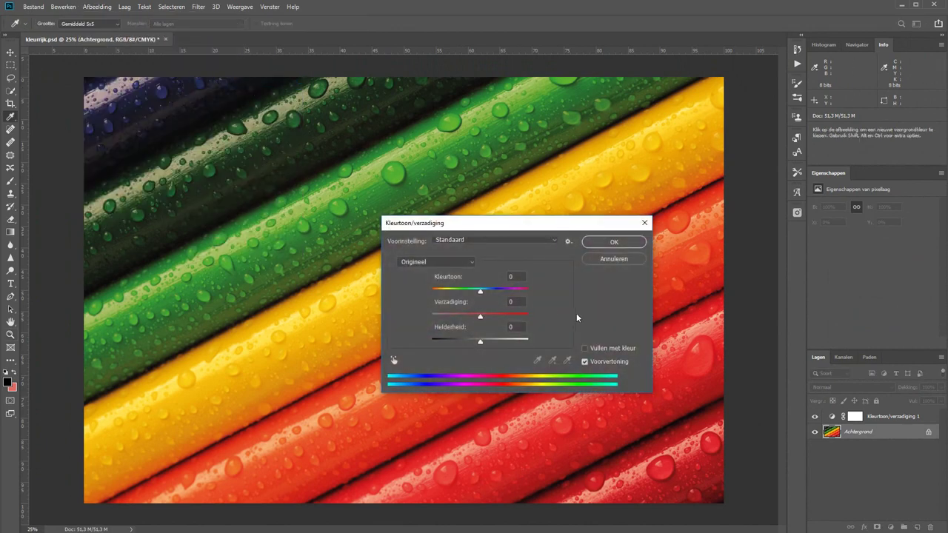
click(597, 258)
key(z)
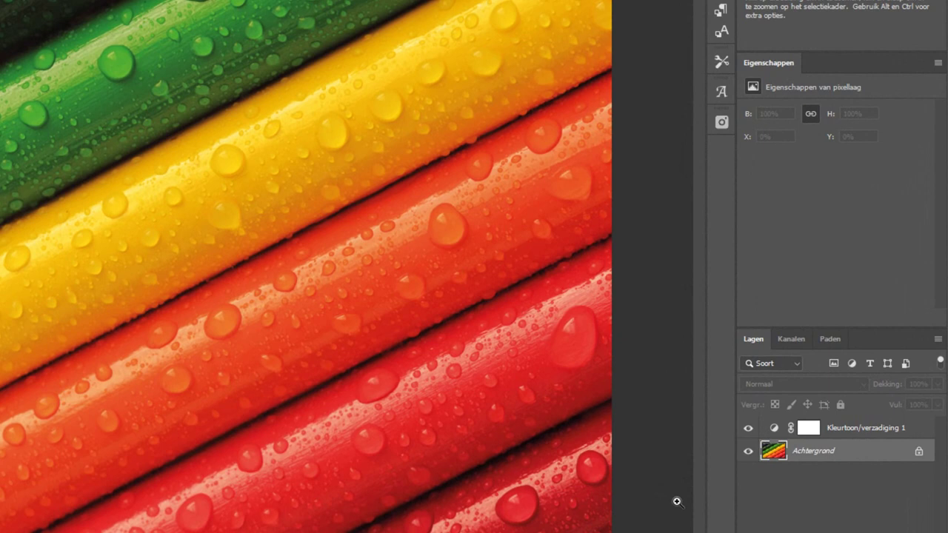
Step: Select the Kleurtoon/verzadiging 1 layer and check the Venster menu for the Eigenschappen panel
click(774, 430)
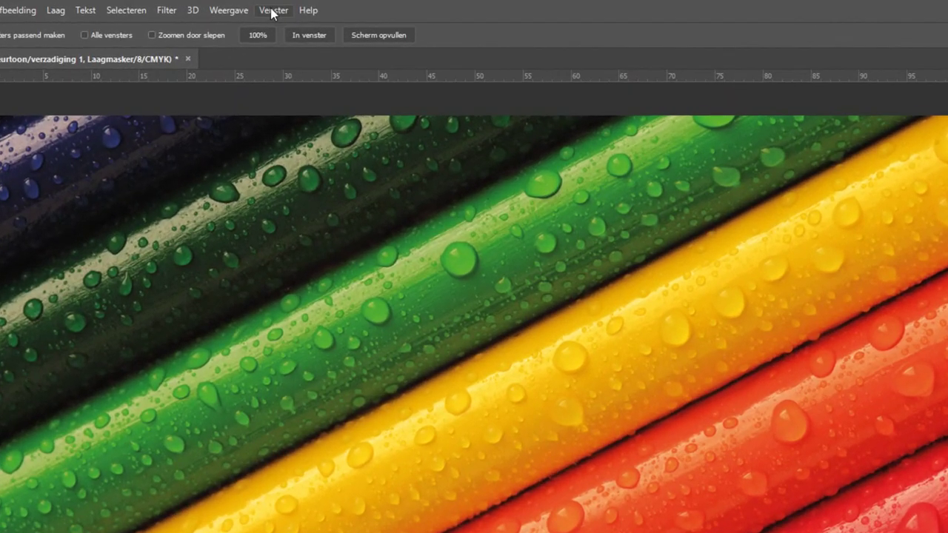
click(272, 10)
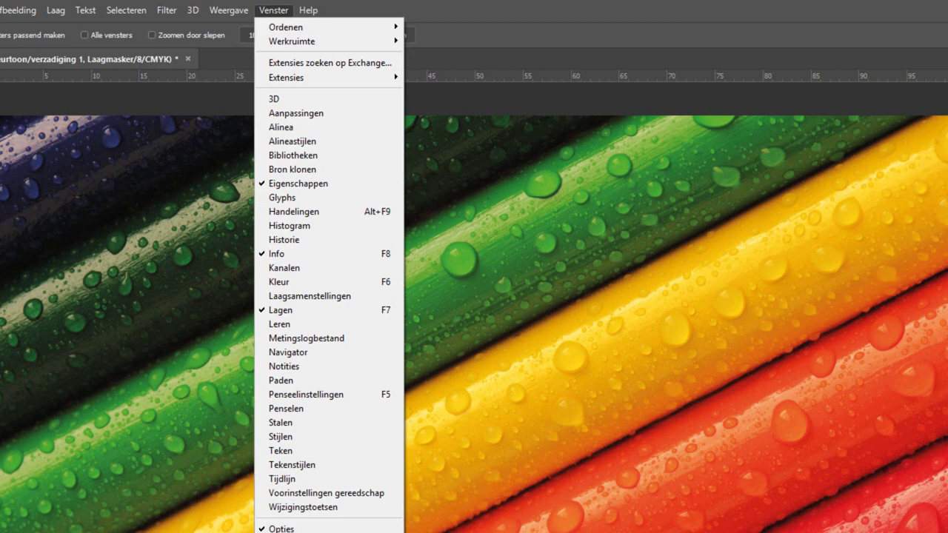
key(Escape)
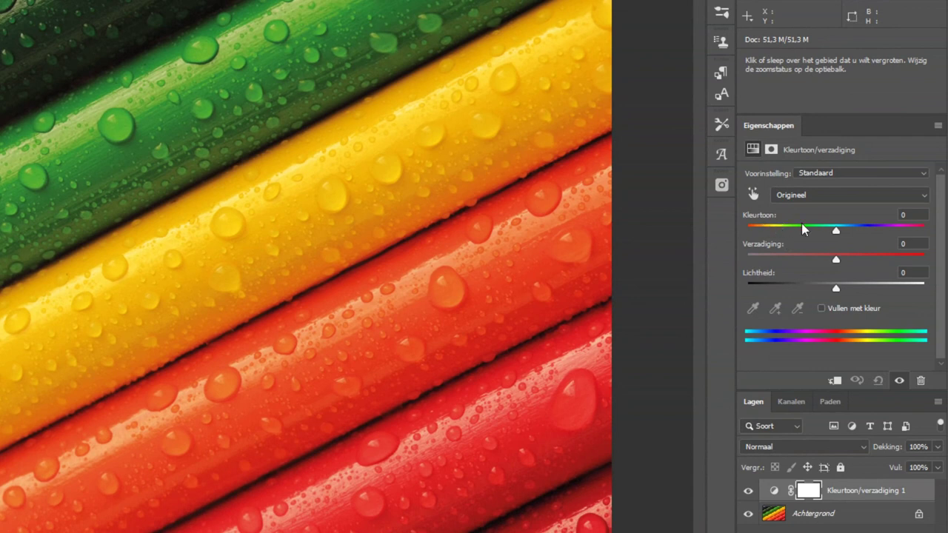
Step: Test Gele tinten saturation at -100, reset Hue/Saturation to defaults, and enable the on-image adjustment hand
click(854, 192)
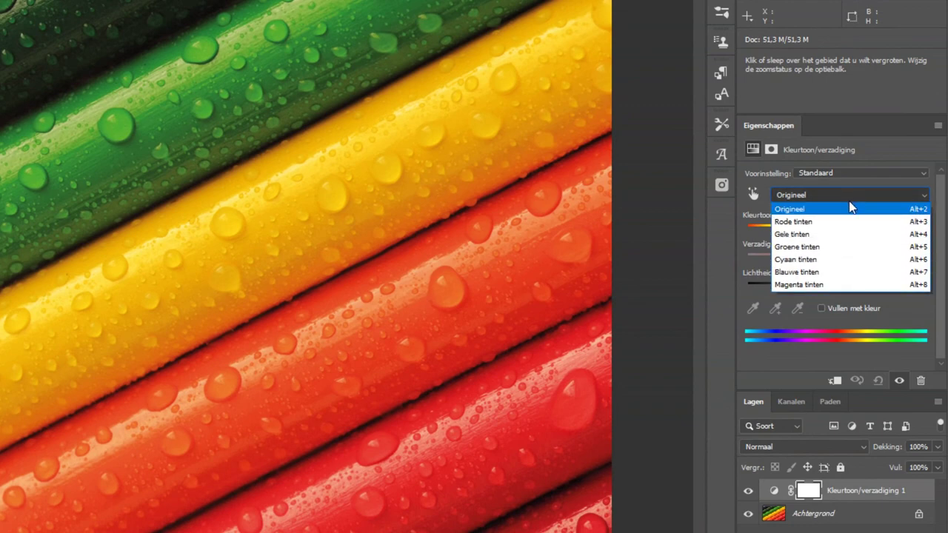
key(Escape)
key(Down)
key(Down)
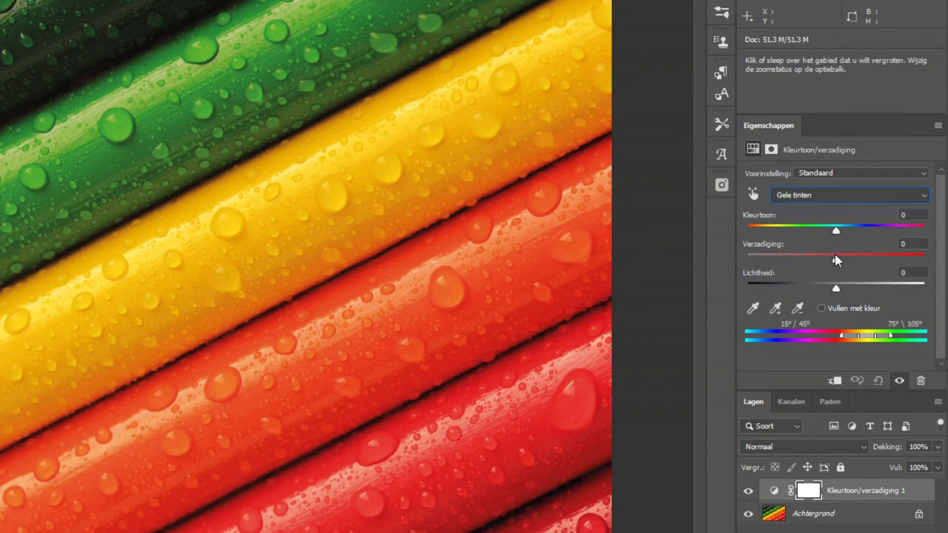
drag(836, 260, 723, 262)
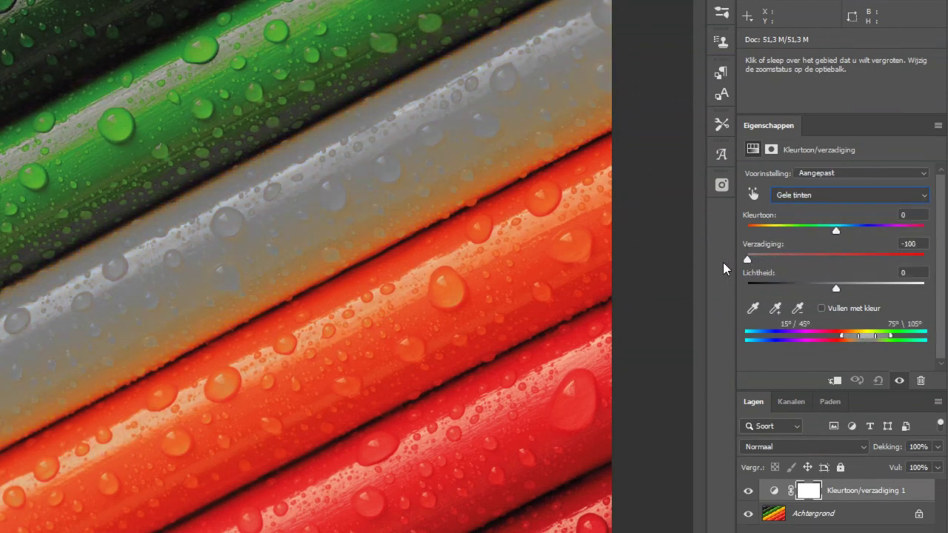
key(backslash)
drag(747, 259, 828, 261)
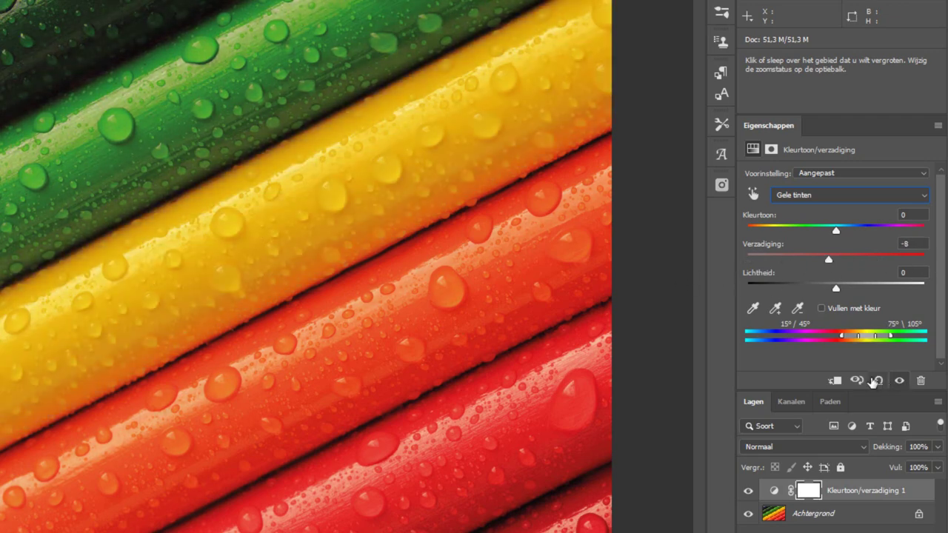
click(876, 381)
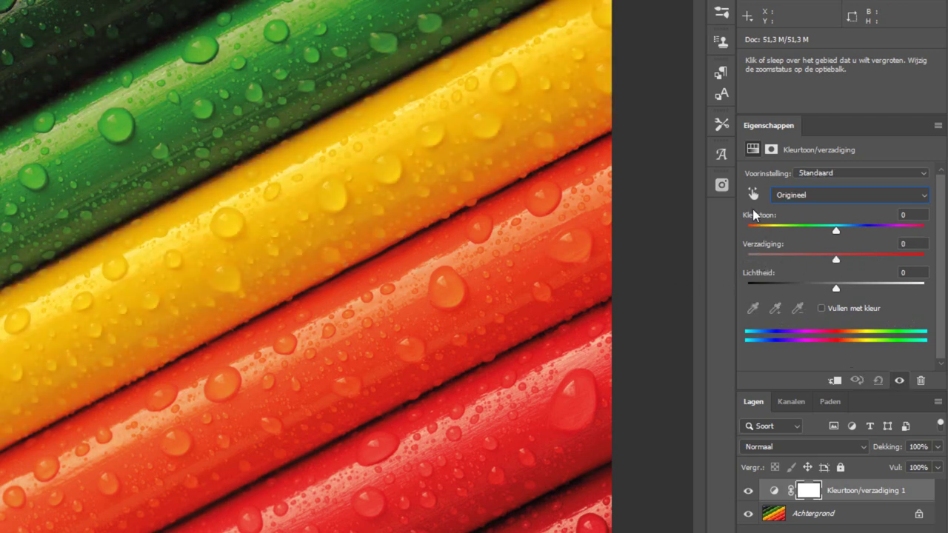
click(753, 194)
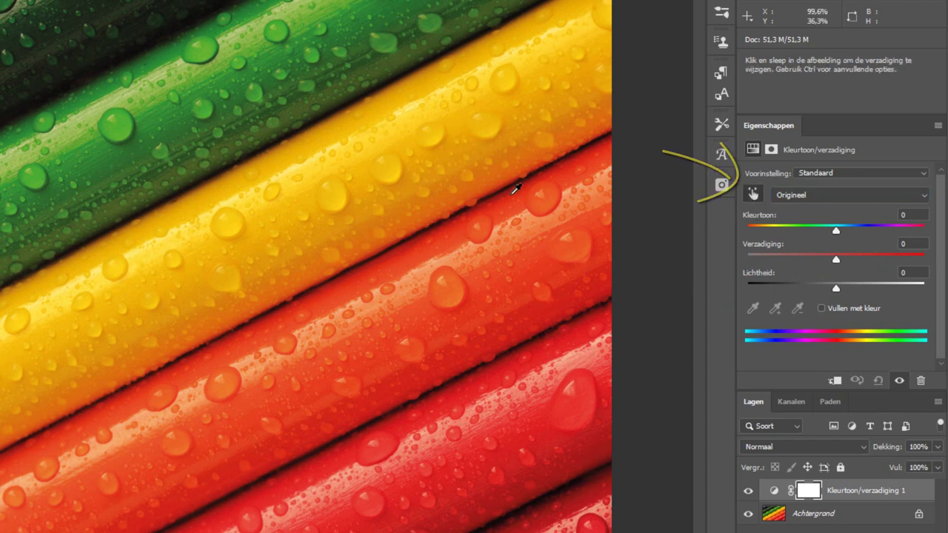
Step: Sample the yellow pencil to target Gele tinten, testing Verzadiging at -100 before returning it to 0
click(191, 275)
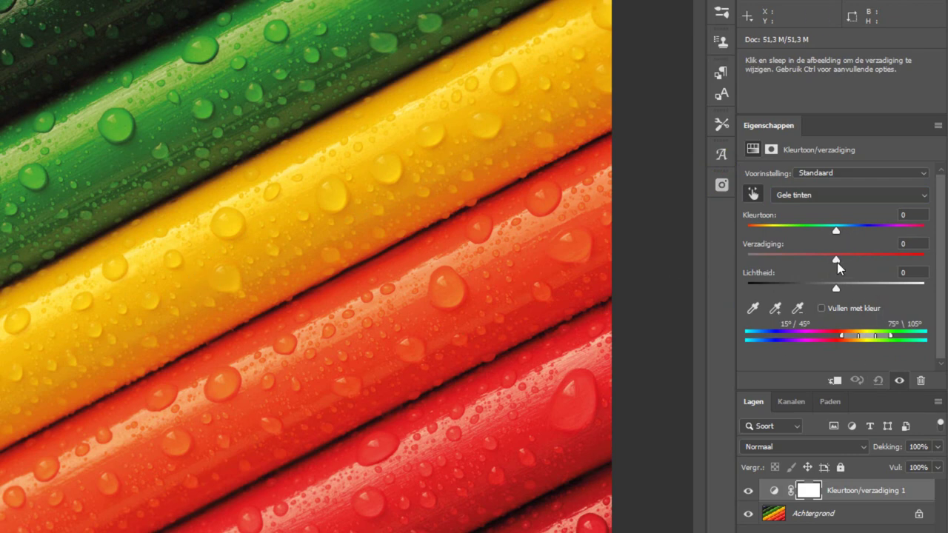
drag(830, 259, 734, 267)
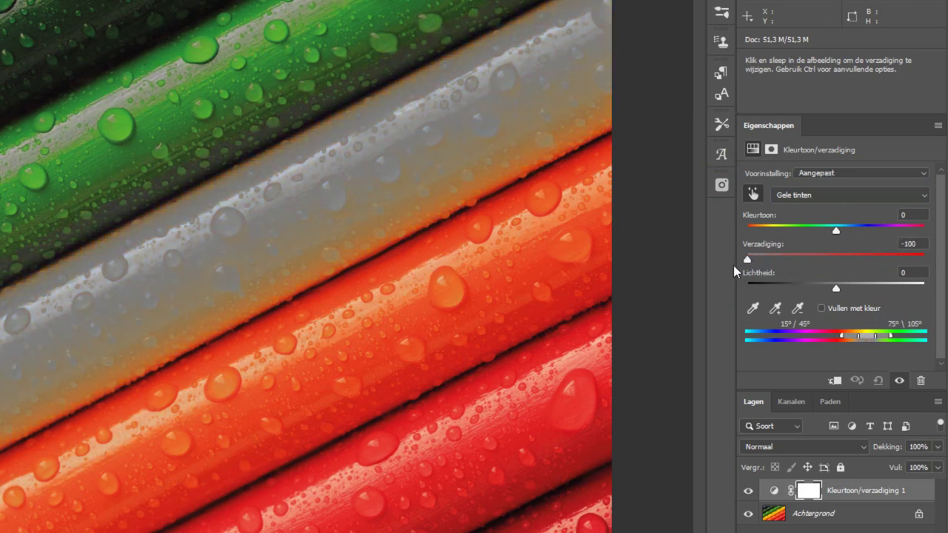
key(backslash)
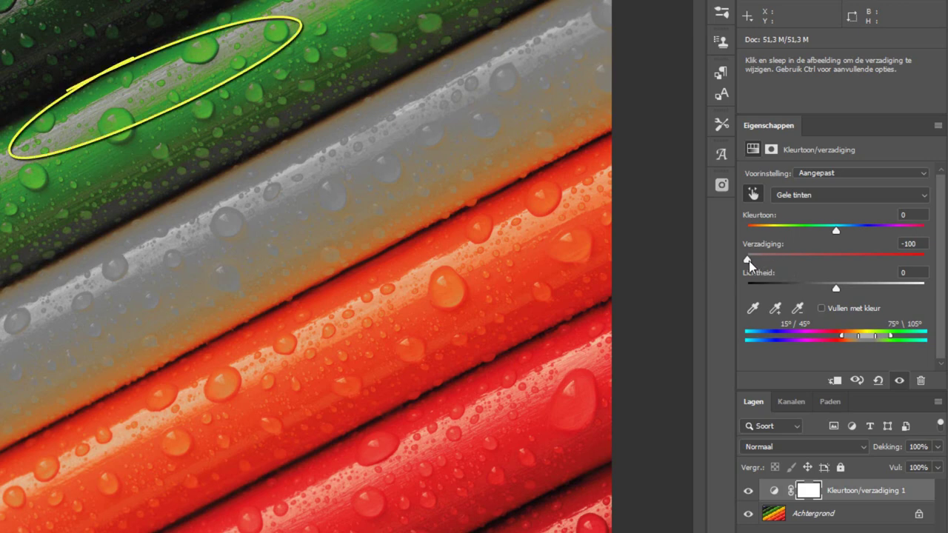
mouse_move(747, 259)
mouse_down()
mouse_move(875, 263)
mouse_move(706, 283)
mouse_up()
mouse_move(763, 281)
mouse_down()
mouse_move(806, 269)
mouse_move(695, 273)
mouse_move(843, 269)
mouse_move(836, 276)
mouse_up()
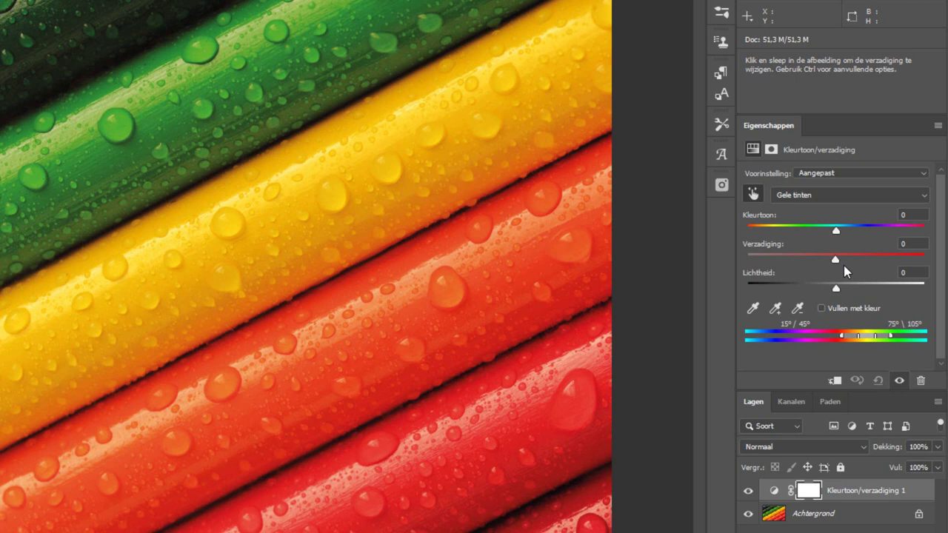
Step: Set the adjustment layer blend mode to Verschil and shift Kleurtoon to -110
click(810, 446)
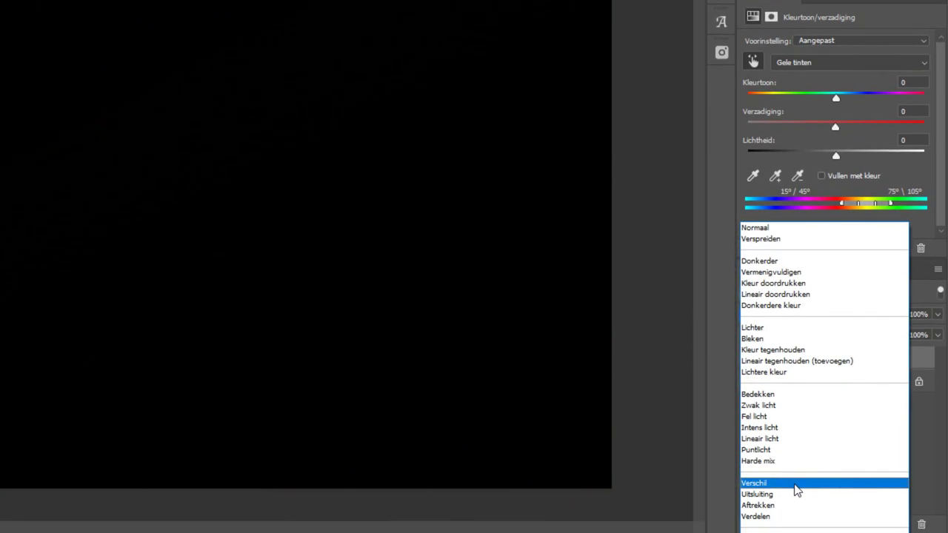
click(795, 490)
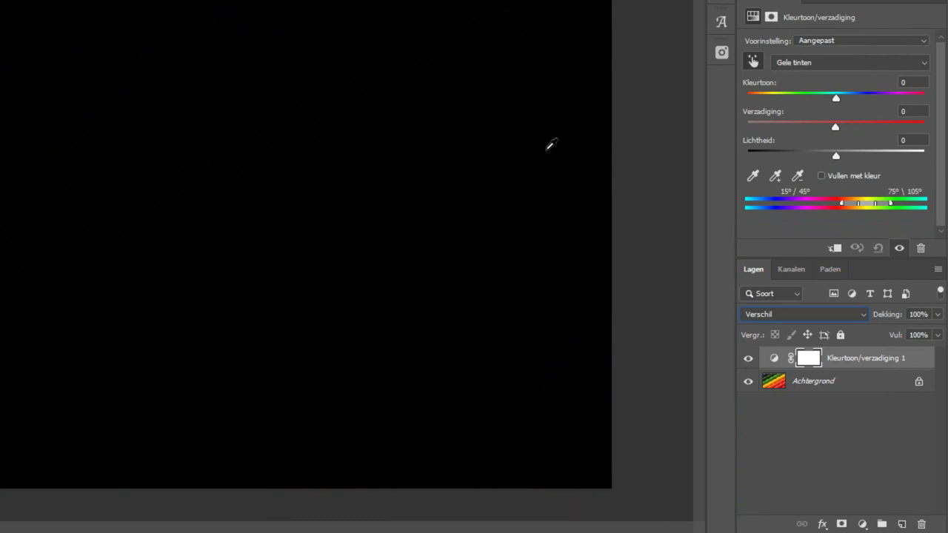
mouse_move(832, 104)
mouse_down()
mouse_move(753, 106)
mouse_move(771, 107)
mouse_up()
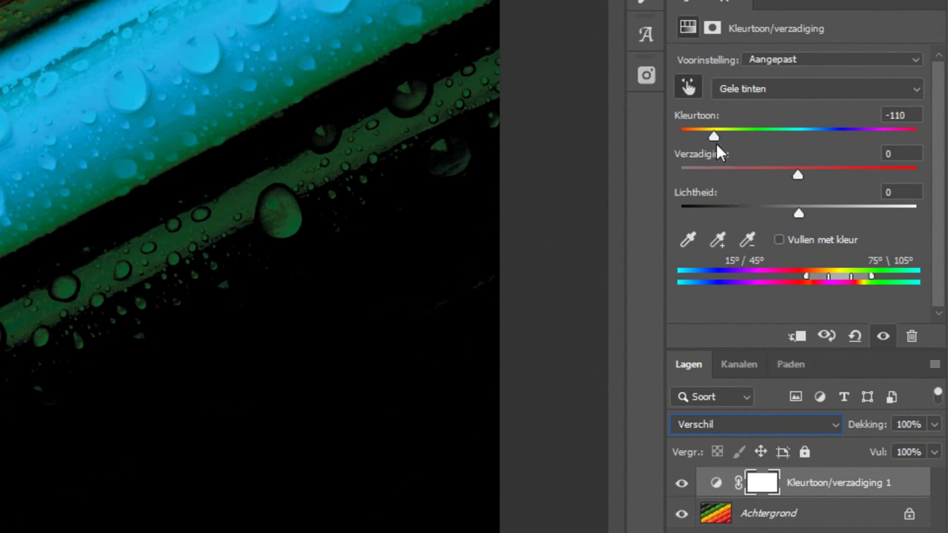
Step: Narrow the yellow colour range to 15°/24°–53°/73° and select the Kleurtoon field
mouse_move(714, 135)
mouse_down()
mouse_move(916, 151)
mouse_move(674, 157)
mouse_up()
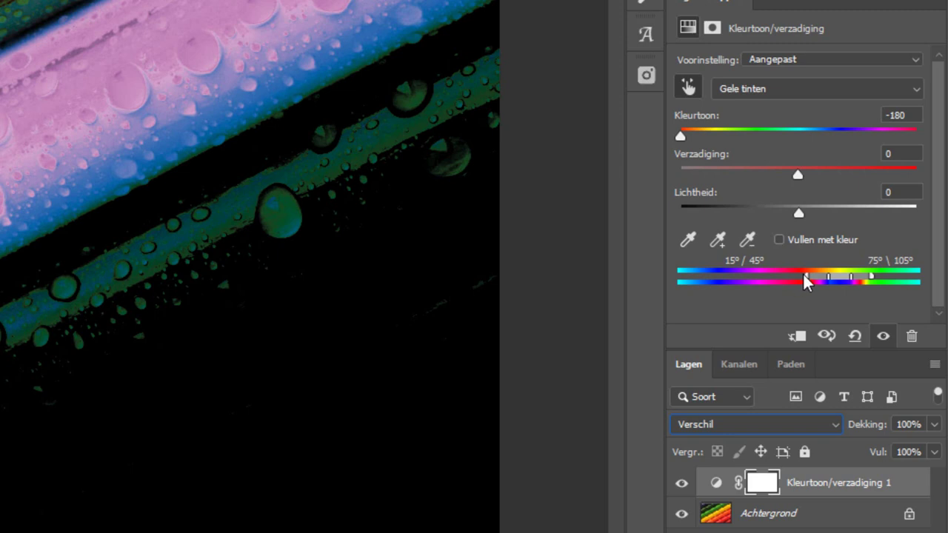
mouse_move(803, 273)
mouse_down()
mouse_move(865, 281)
mouse_move(851, 275)
mouse_up()
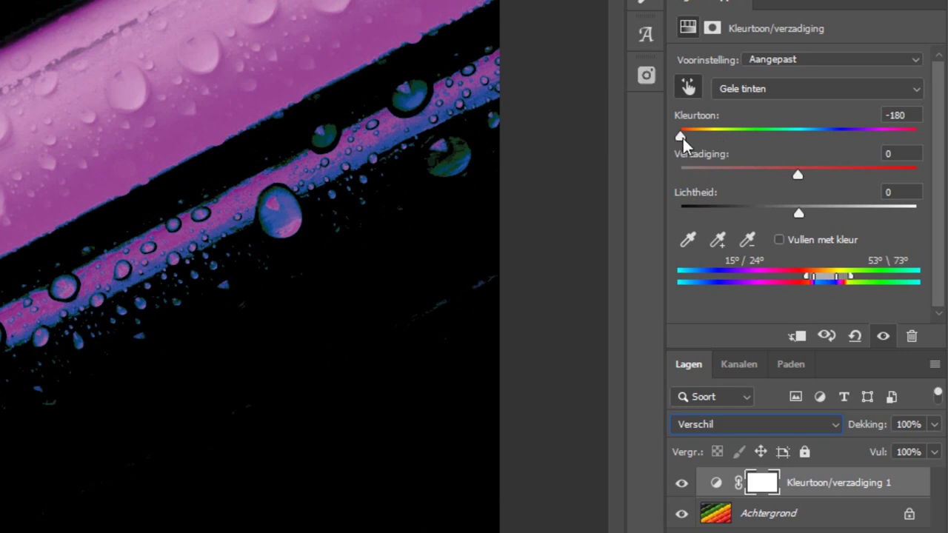
click(905, 115)
Step: Enter hue 0, set yellow Verzadiging to -100, and compare Normaal with Verschil blending, ending on Verschil
text(0)
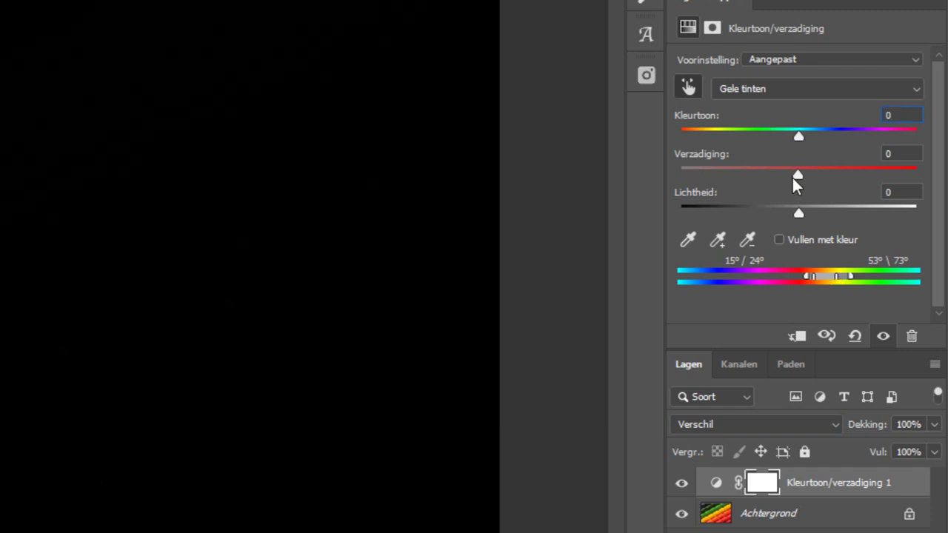
drag(797, 175, 671, 176)
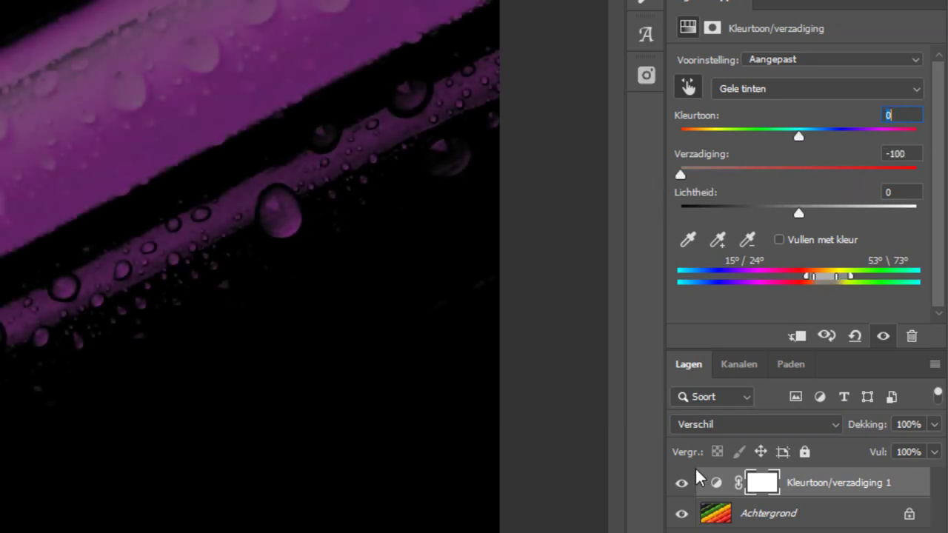
click(736, 427)
click(726, 311)
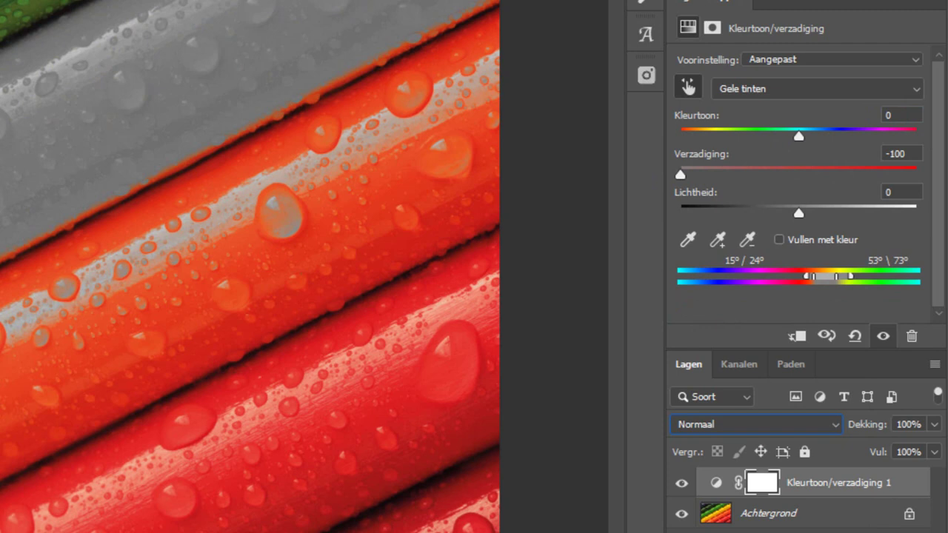
click(713, 425)
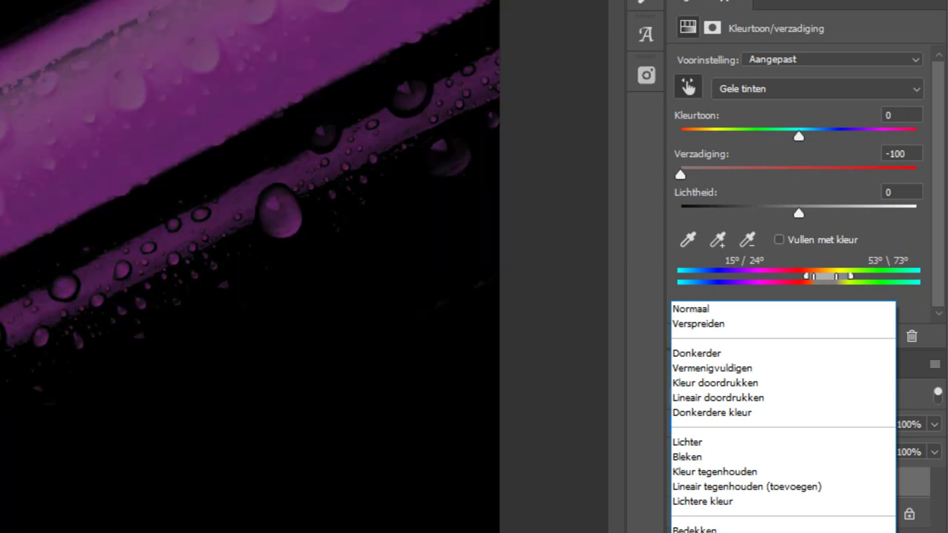
key(Return)
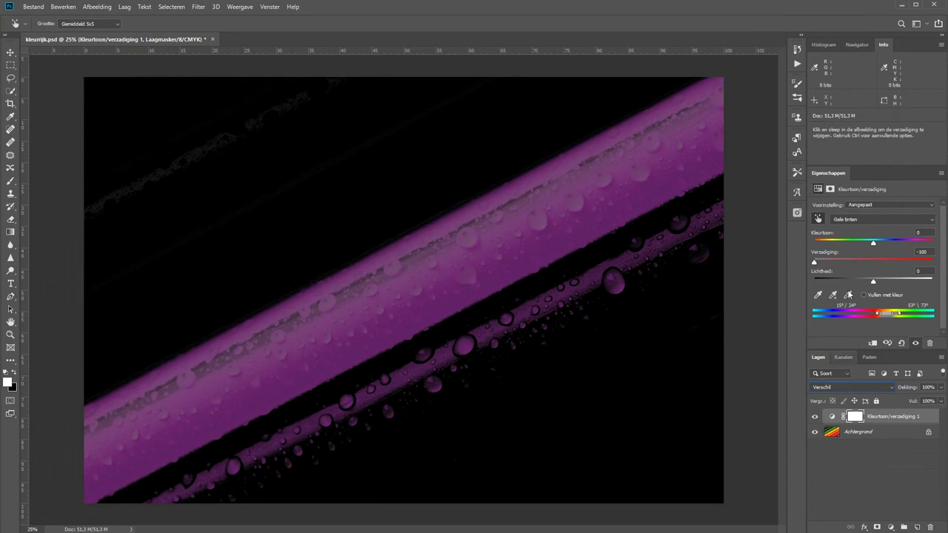
Step: Set yellow Hue -32 and Saturation +6, adjusting the range to 12°/18°–84°/91°
mouse_move(816, 264)
mouse_down()
mouse_move(872, 264)
mouse_move(854, 243)
mouse_up()
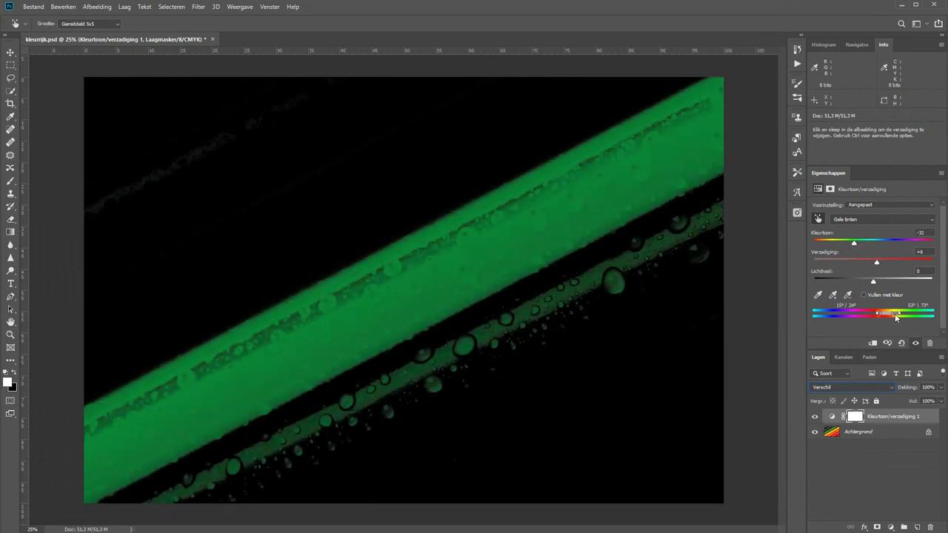
drag(895, 316, 902, 317)
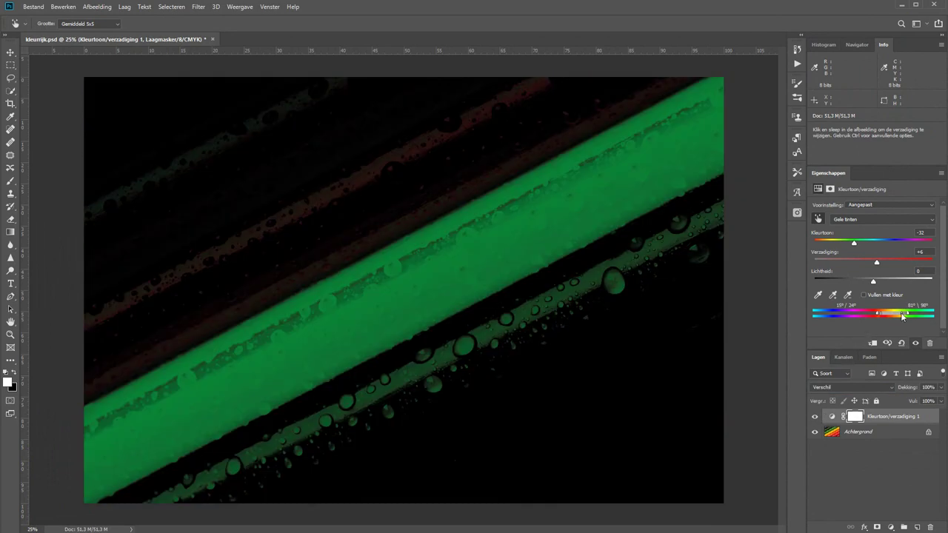
drag(879, 315, 905, 316)
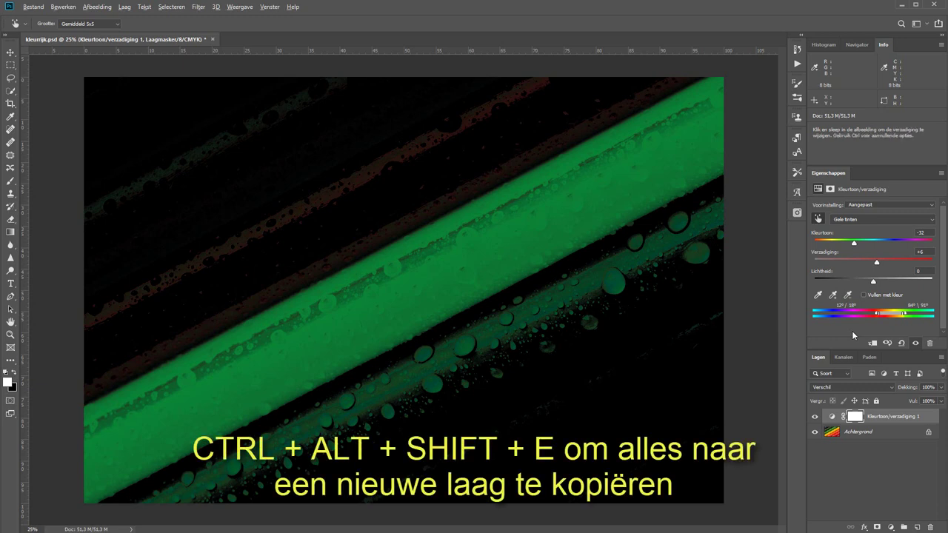
Step: Stamp all visible layers into a new merged layer, Laag 1, with Ctrl+Alt+Shift+E
key(ctrl+alt+shift+e)
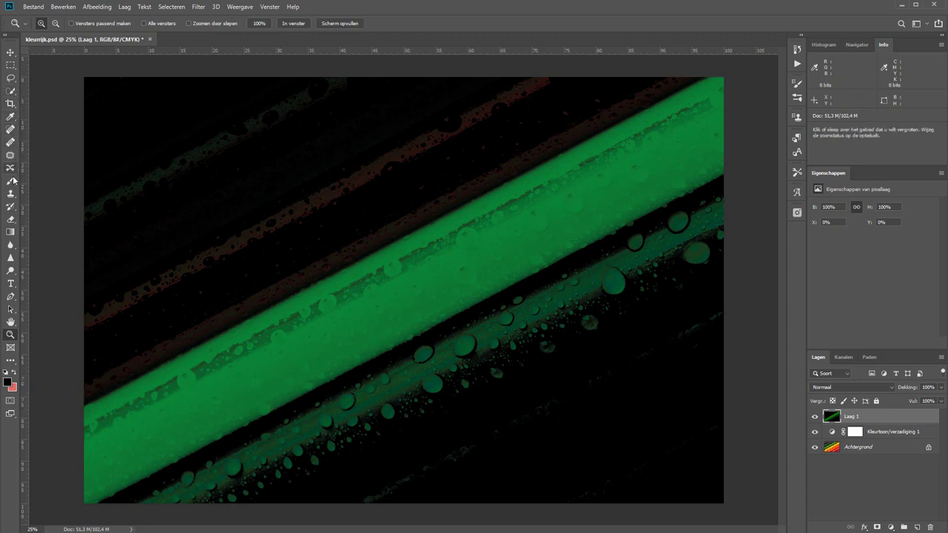
Step: With the Brush, paint black over the red stripe, its faint edges and the lower green droplet stripes on Laag 1
key(b)
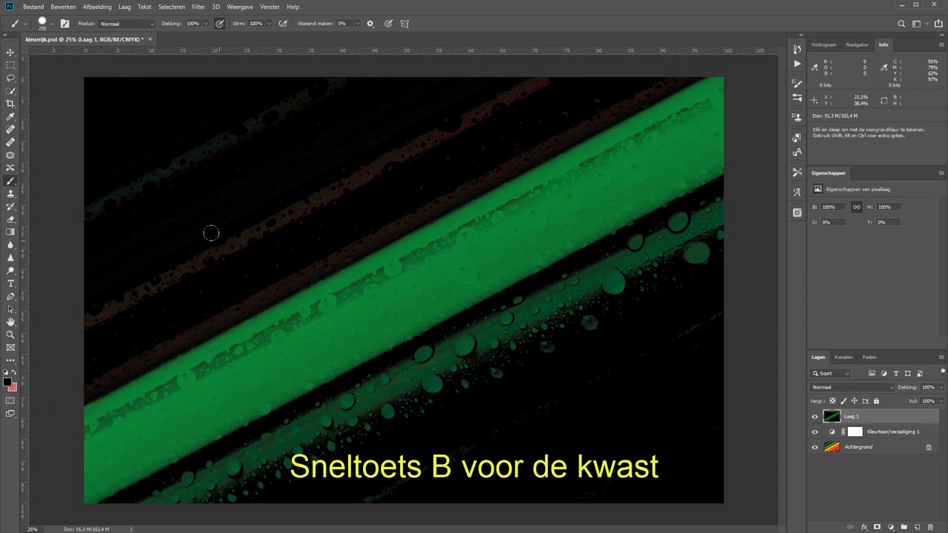
drag(212, 228, 104, 295)
drag(287, 199, 548, 81)
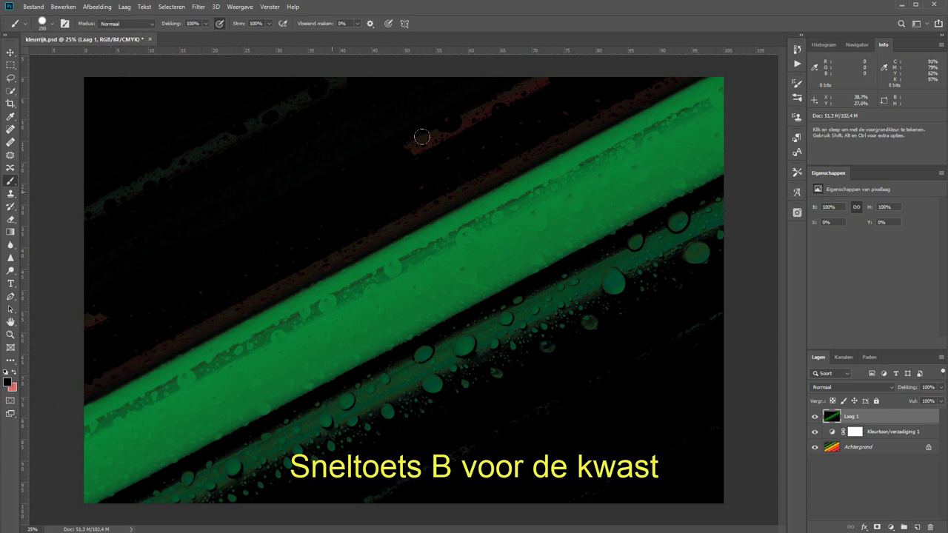
mouse_move(175, 167)
mouse_down()
mouse_move(40, 227)
mouse_move(84, 317)
mouse_up()
mouse_move(112, 350)
mouse_down()
mouse_move(519, 136)
mouse_move(631, 116)
mouse_up()
mouse_move(621, 291)
mouse_down()
mouse_move(631, 250)
mouse_move(682, 205)
mouse_move(660, 258)
mouse_move(546, 284)
mouse_move(451, 340)
mouse_move(440, 366)
mouse_move(535, 341)
mouse_up()
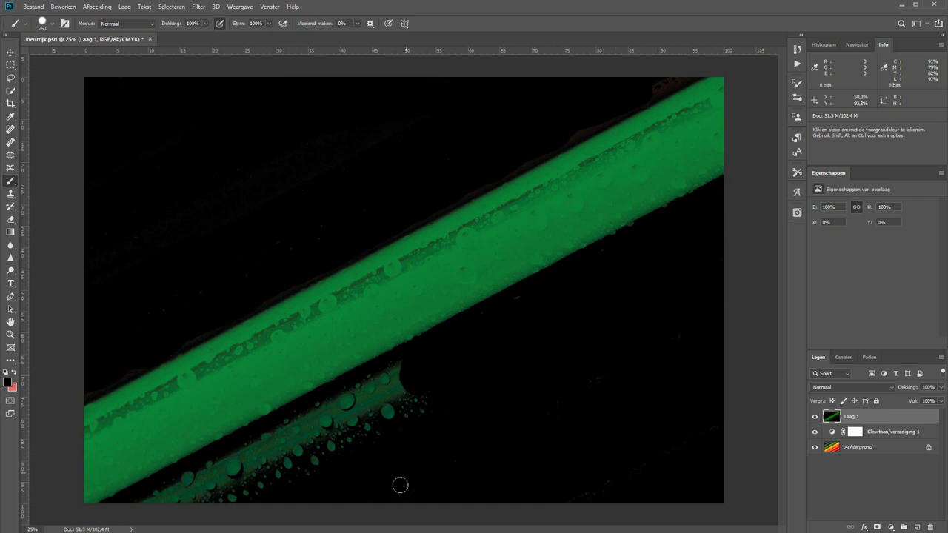
mouse_move(400, 484)
mouse_down()
mouse_move(377, 376)
mouse_move(151, 492)
mouse_move(333, 417)
mouse_move(383, 434)
mouse_up()
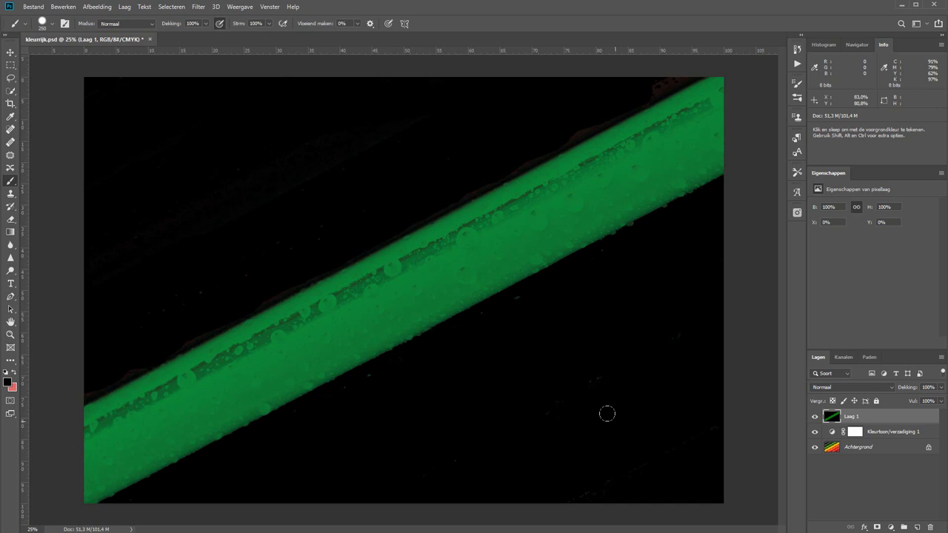
Step: Desaturate Laag 1 to greyscale and brighten it with Levels, white input at 69
key(ctrl+shift+u)
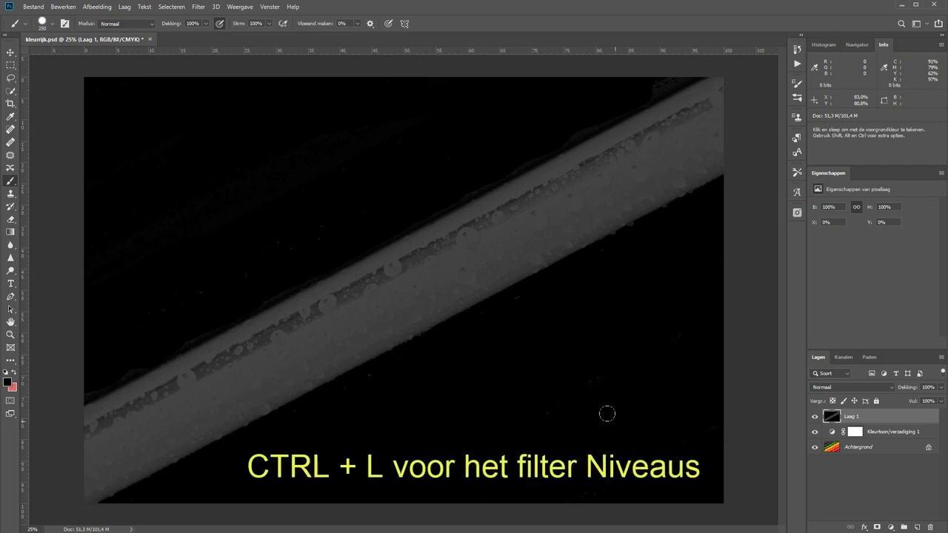
key(ctrl+l)
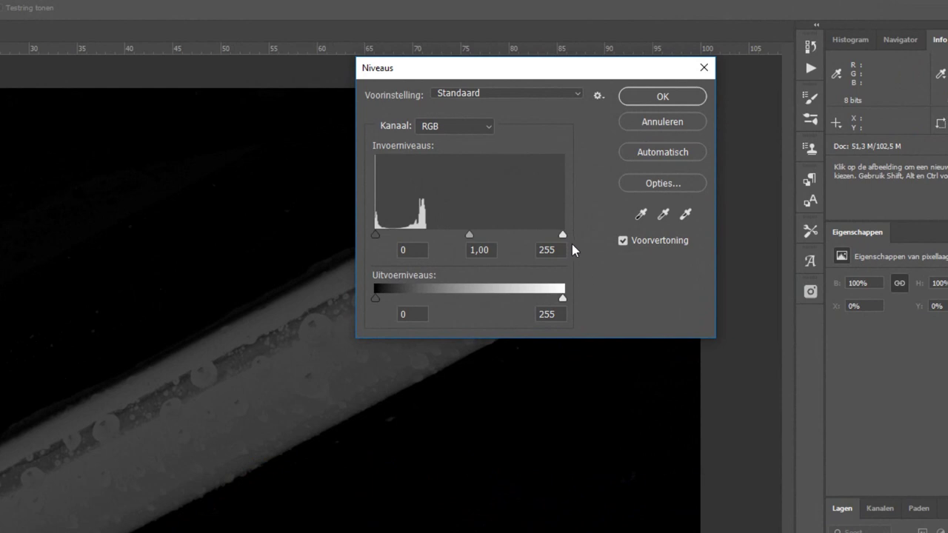
drag(563, 233, 426, 232)
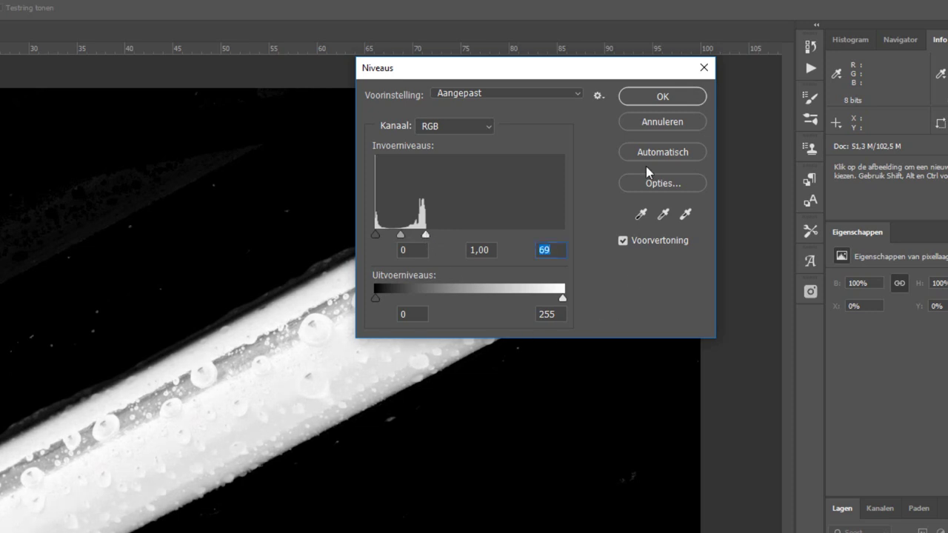
click(663, 96)
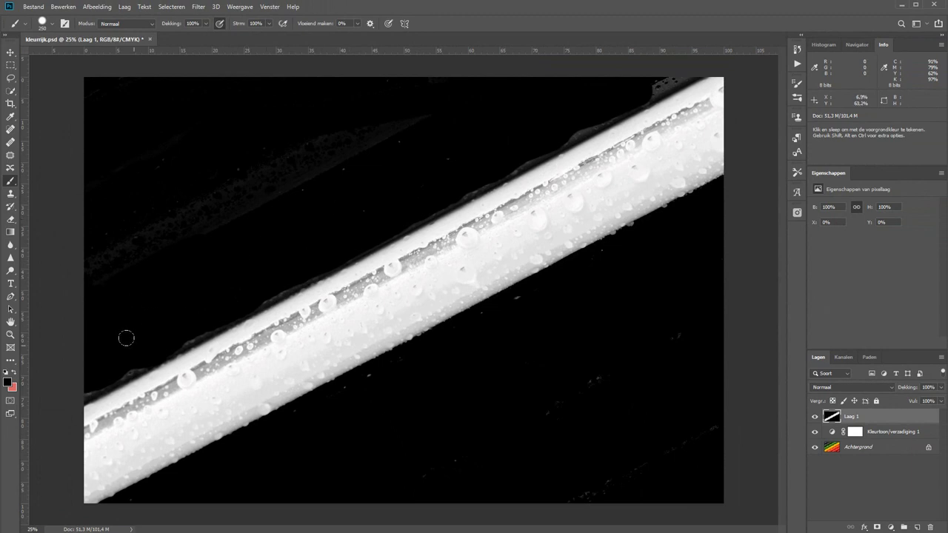
Step: Paint the grey haze along the pencil's edges black up close, then fit the image on screen
drag(319, 177, 419, 125)
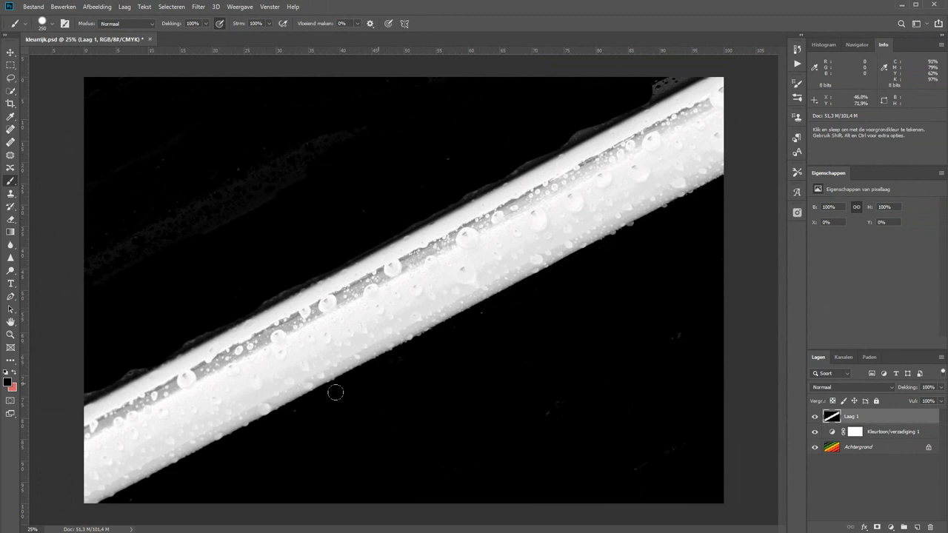
drag(81, 311, 152, 374)
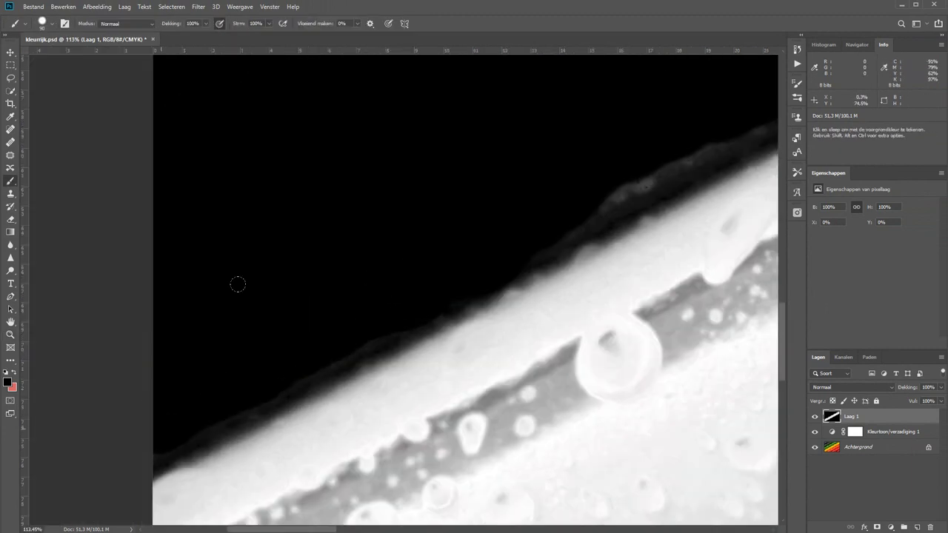
drag(580, 180, 383, 244)
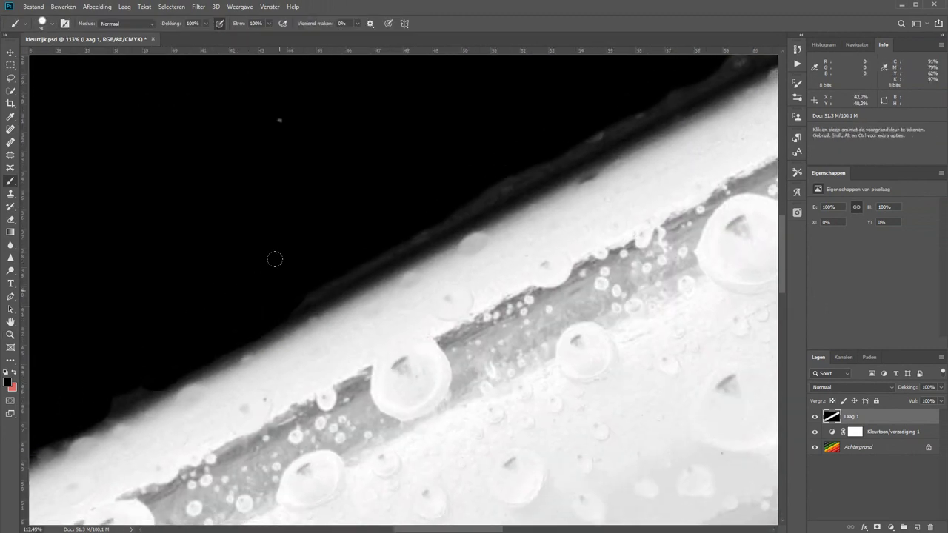
drag(274, 258, 671, 96)
scroll(267, 119, up, 5)
scroll(257, 146, right, 5)
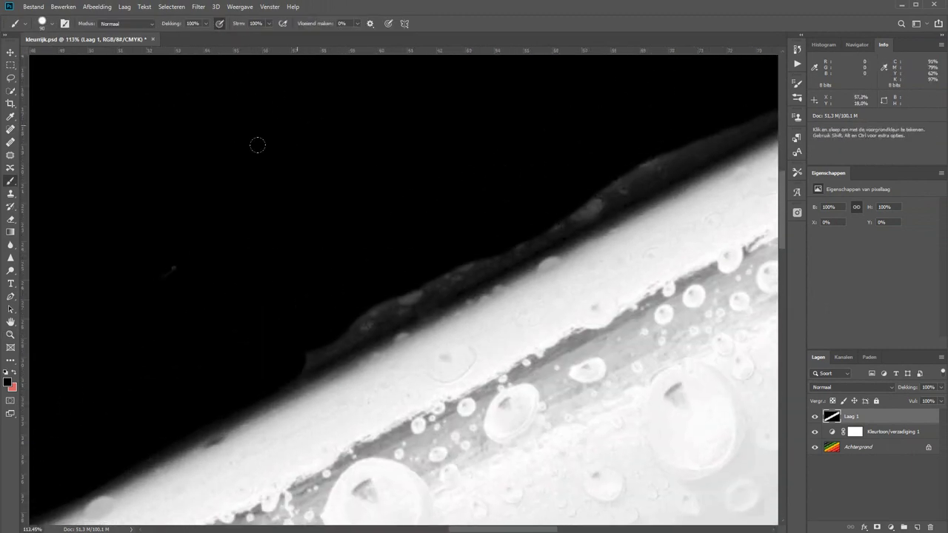
drag(315, 357, 469, 237)
scroll(267, 319, right, 10)
mouse_move(66, 396)
mouse_down()
mouse_move(392, 229)
mouse_move(654, 61)
mouse_up()
key(ctrl+0)
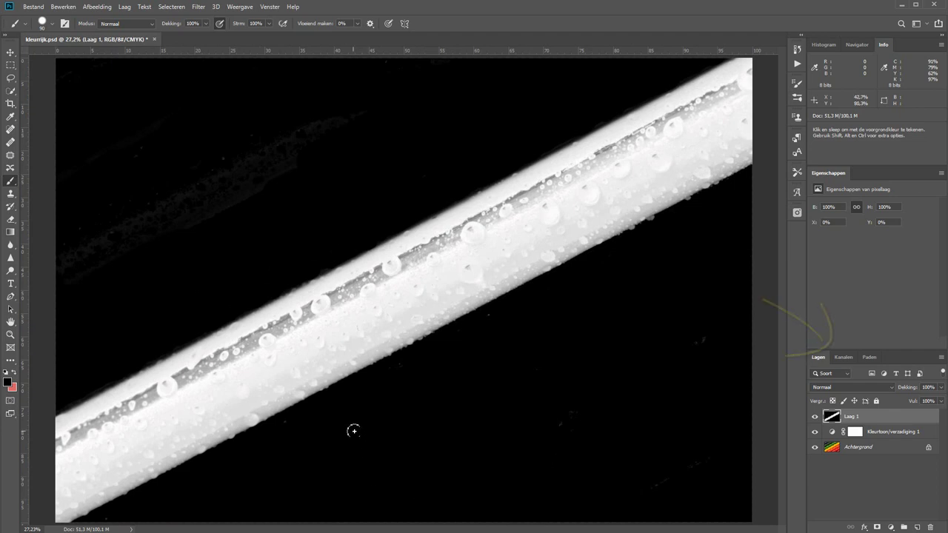
Step: Load the RGB channel's brightness from the Kanalen panel as a selection of the pencil band
click(267, 7)
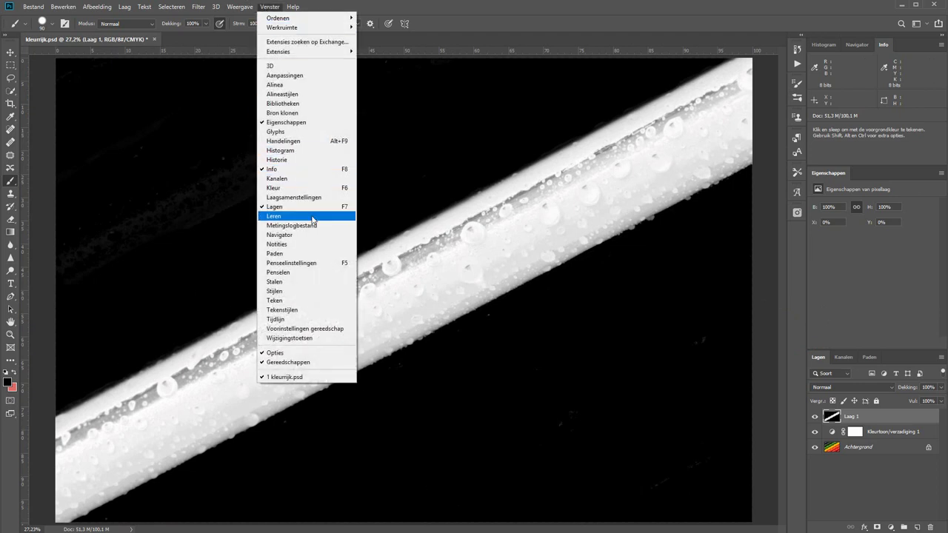
click(297, 178)
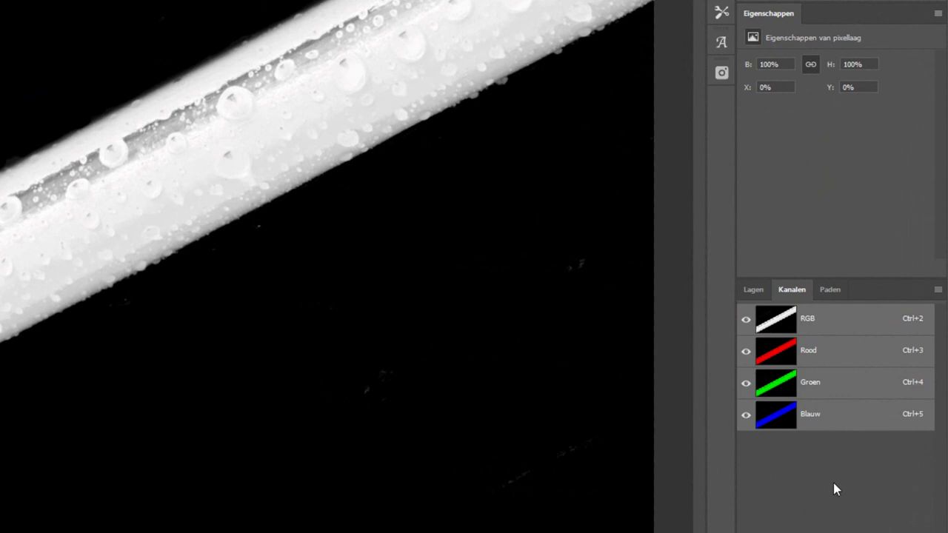
ctrl+click(779, 320)
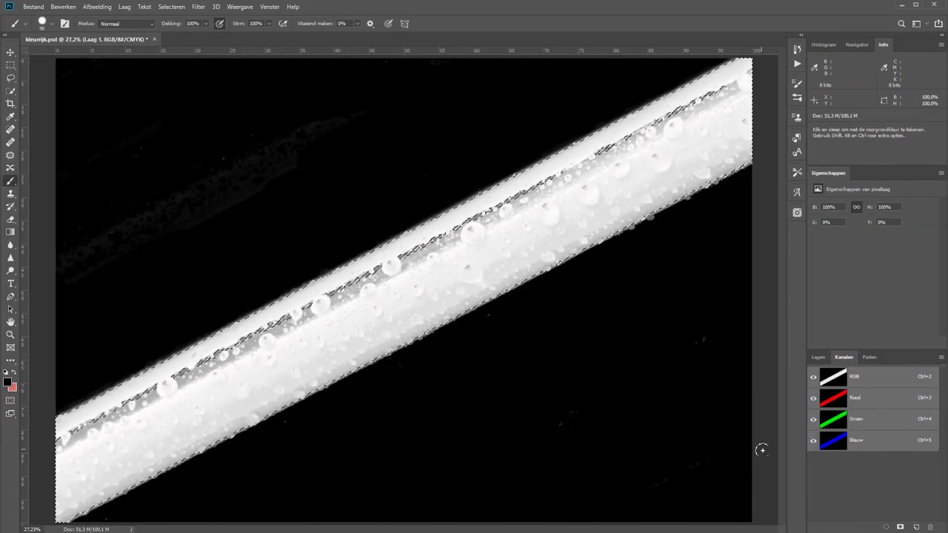
click(818, 358)
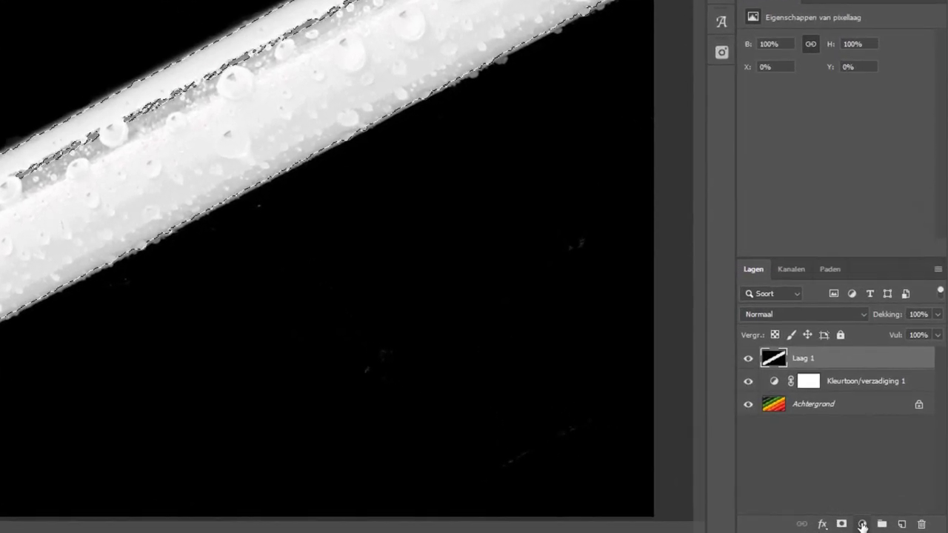
Step: Add a Curven adjustment layer masked by the selection and hide Laag 1 and Kleurtoon/verzadiging 1
click(863, 524)
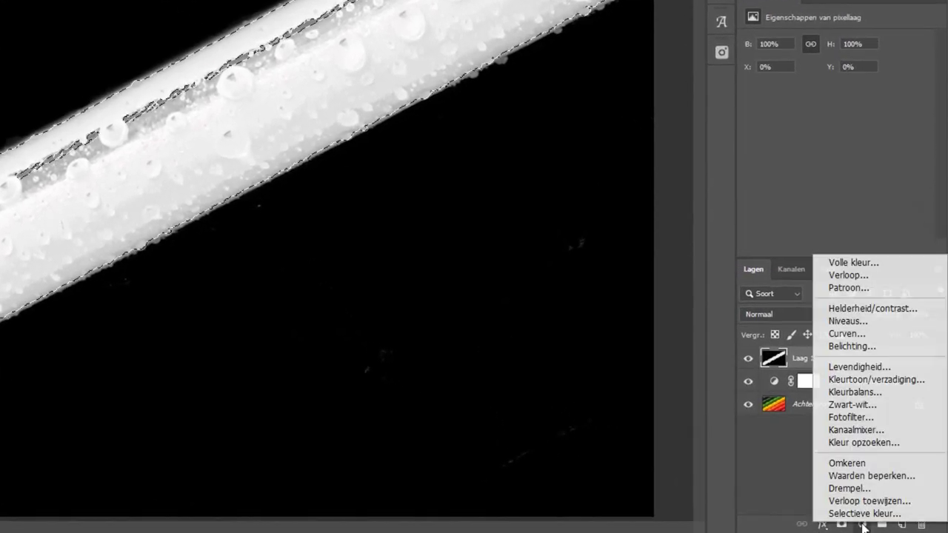
click(863, 334)
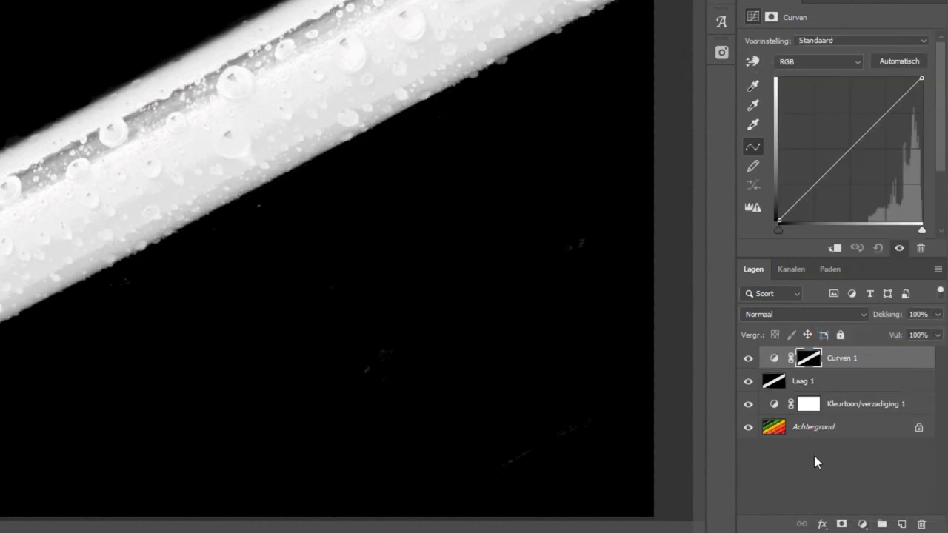
click(748, 404)
click(748, 381)
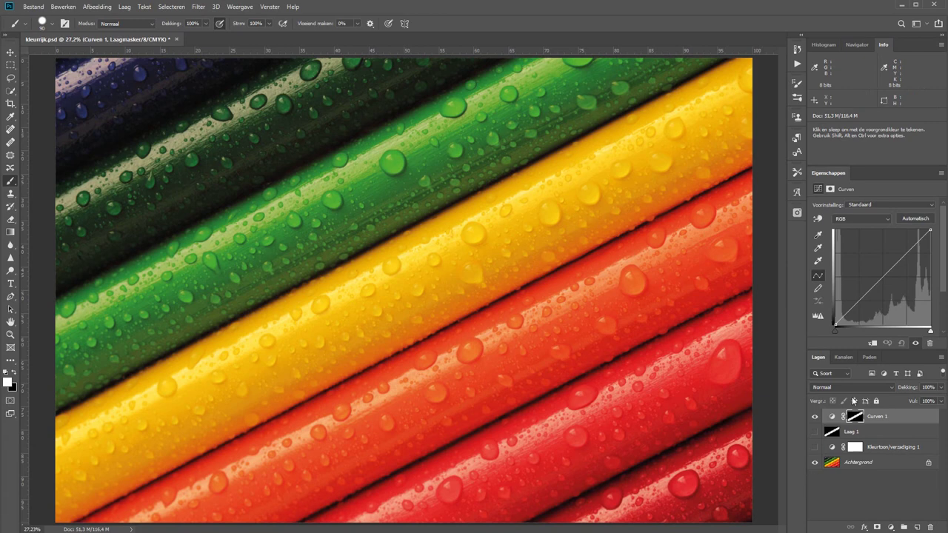
Step: Shape the Curven 1 curve into an S by lowering shadows and raising highlights
click(861, 300)
mouse_move(861, 300)
mouse_down()
mouse_move(887, 300)
mouse_move(861, 312)
mouse_up()
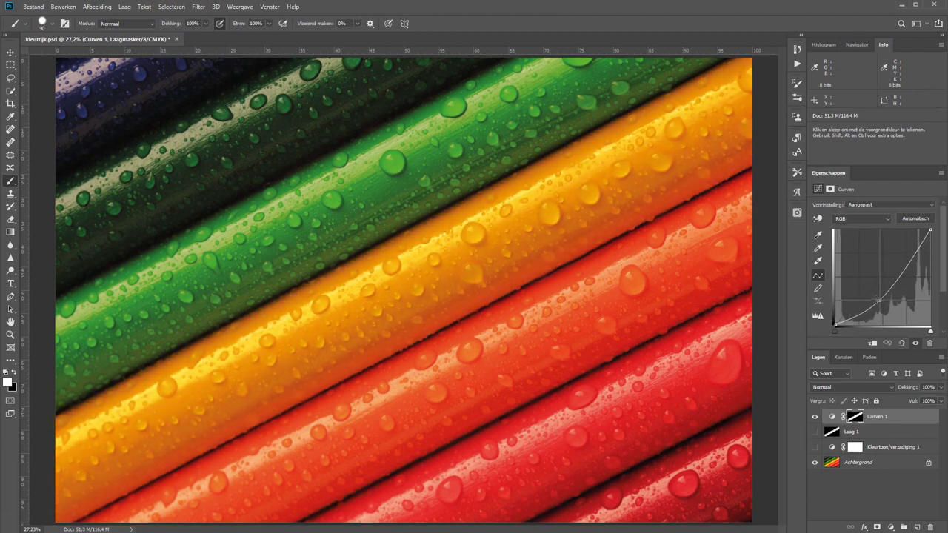
drag(893, 275, 904, 251)
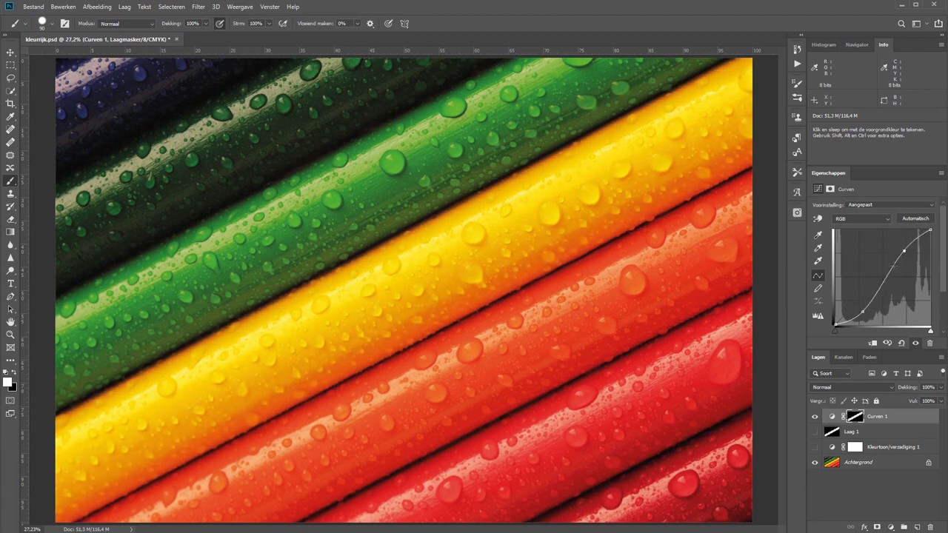
drag(863, 312, 865, 304)
drag(904, 251, 901, 249)
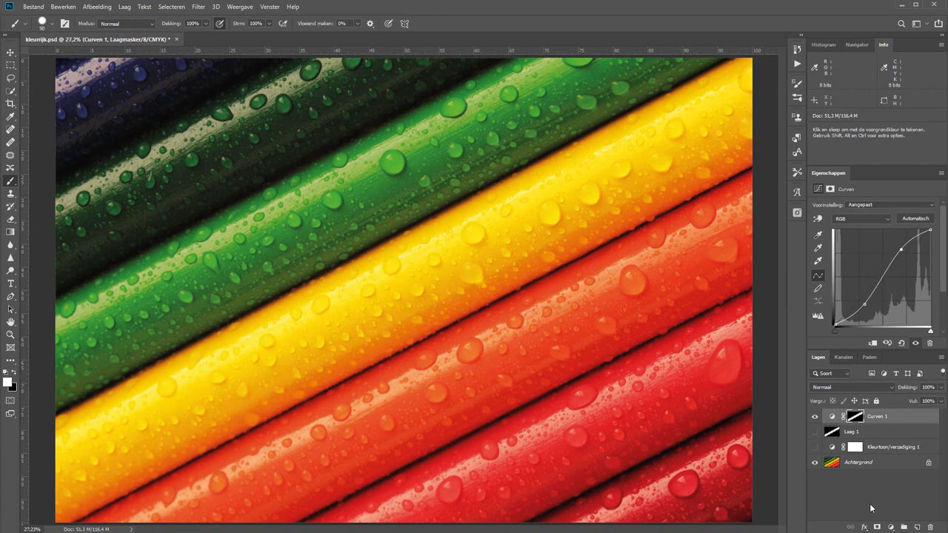
click(890, 527)
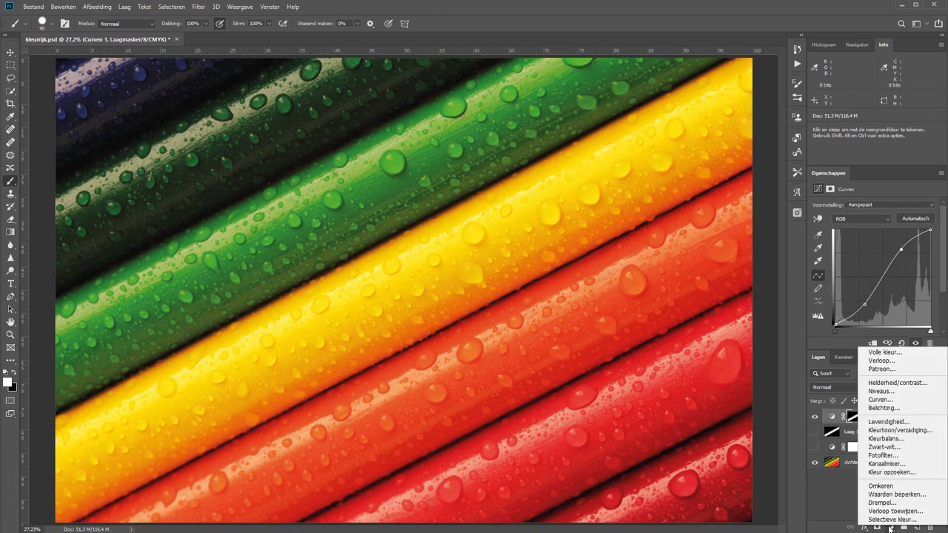
Step: Add a Helderheid/contrast layer and replace its mask with a copy of the Curven pencil mask
click(894, 383)
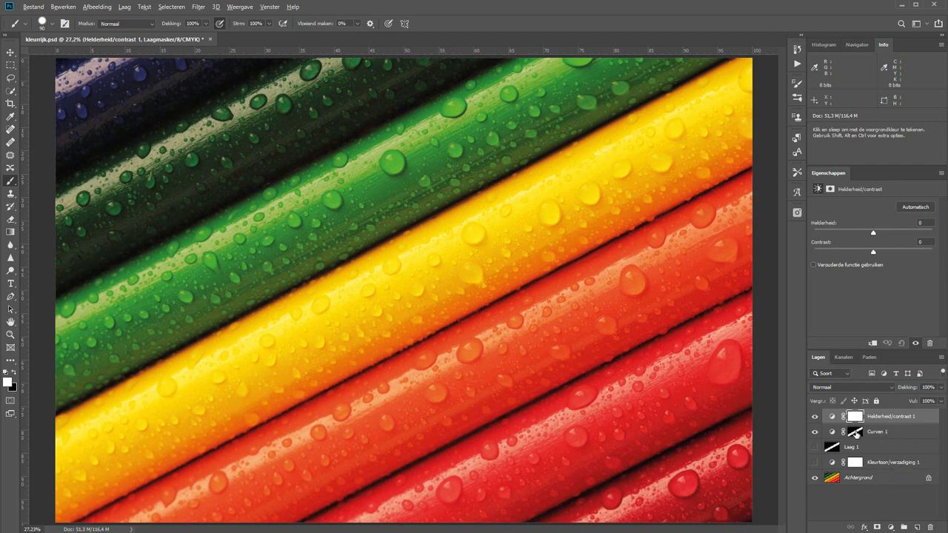
drag(856, 436, 858, 418)
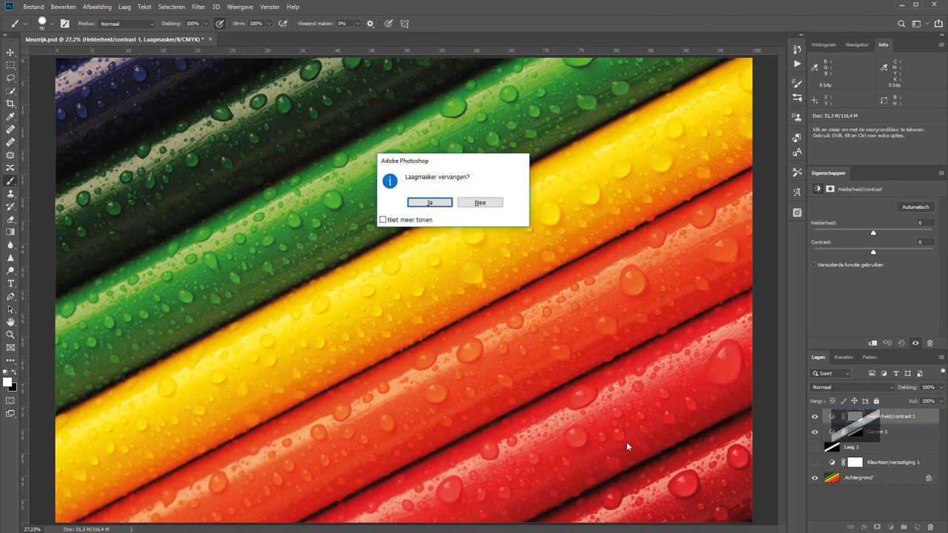
click(429, 202)
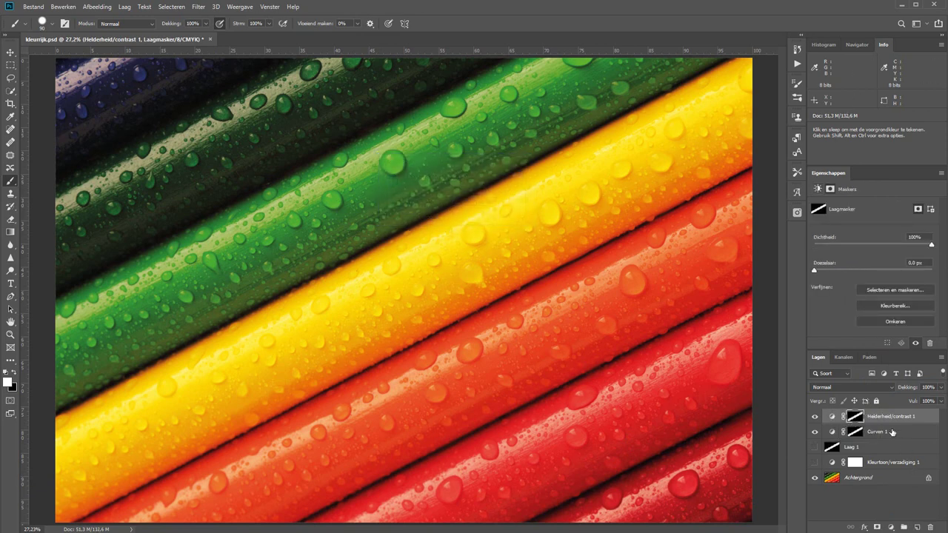
Step: Set Helderheid/contrast 1 to contrast 100 and brightness -99
click(833, 419)
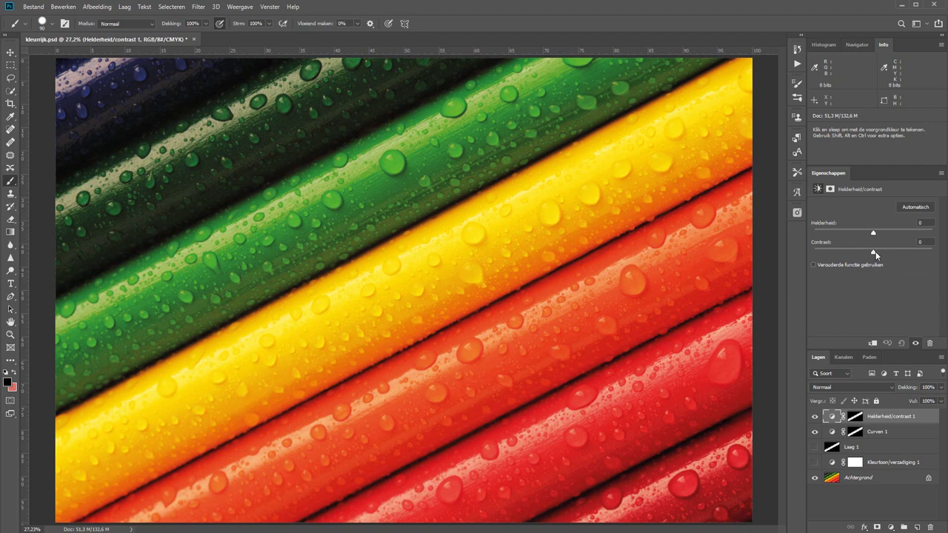
drag(874, 252, 946, 249)
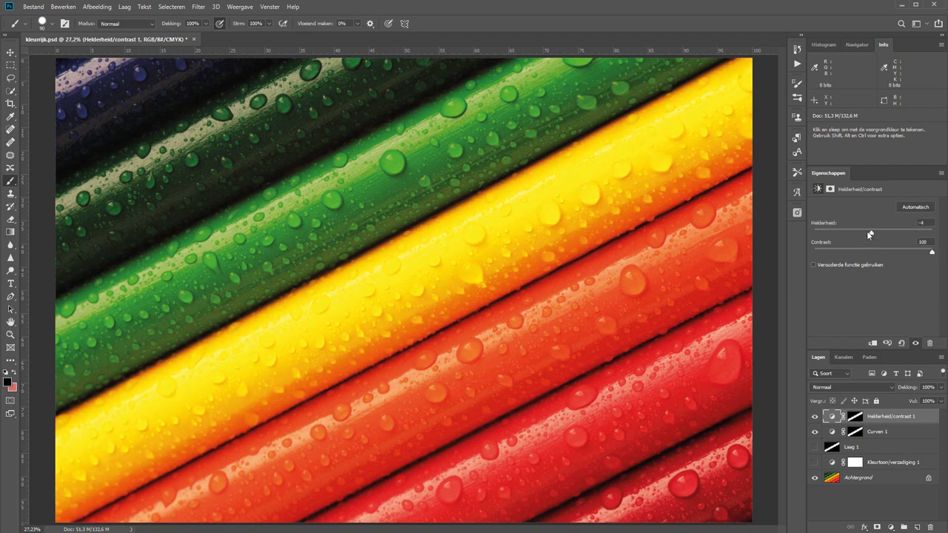
mouse_move(874, 232)
mouse_down()
mouse_move(842, 234)
mouse_move(836, 224)
mouse_up()
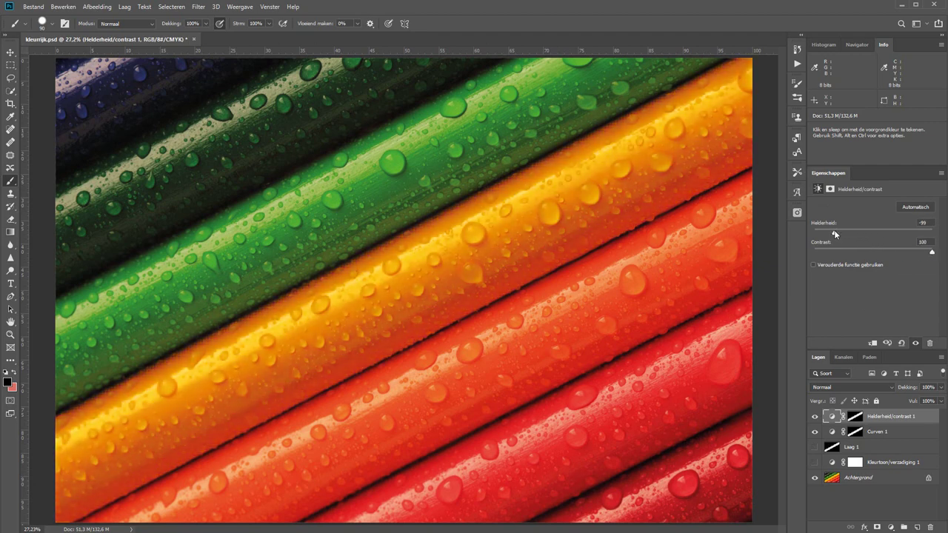